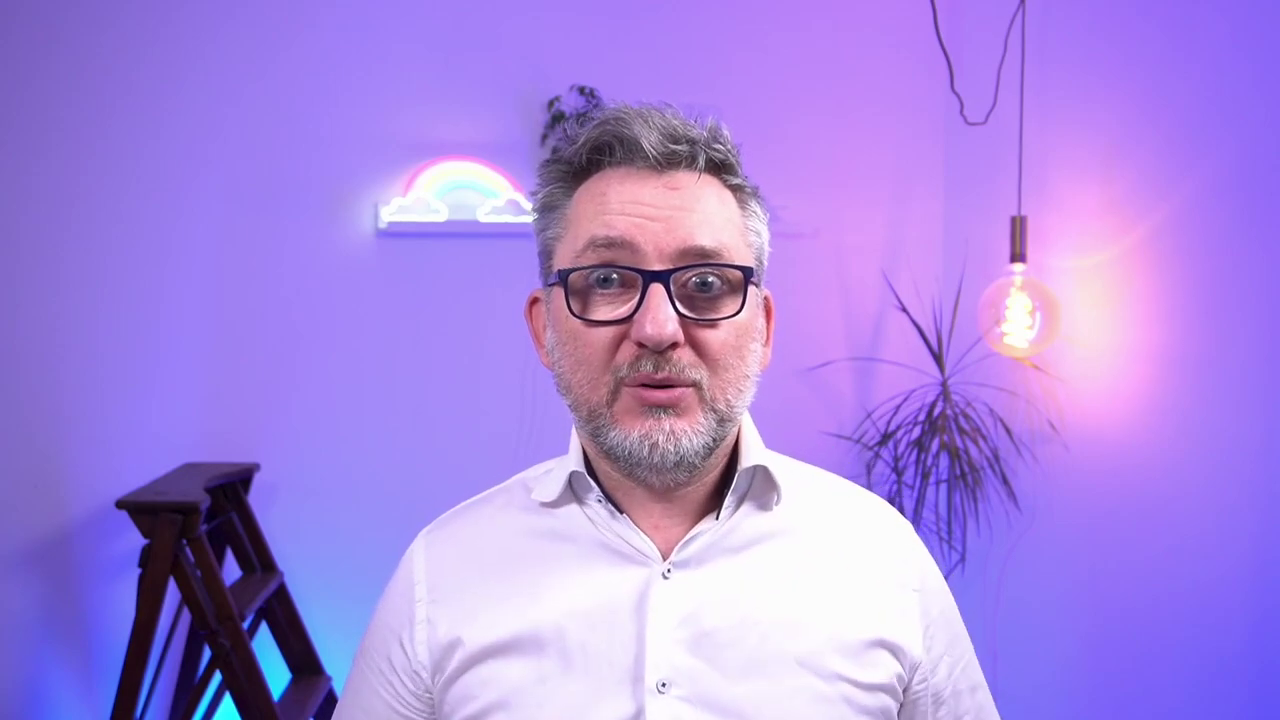
Step: Circle the whiteboard's Agenda heading in red pen and show the Spotlight pointer options
drag(347, 242, 315, 303)
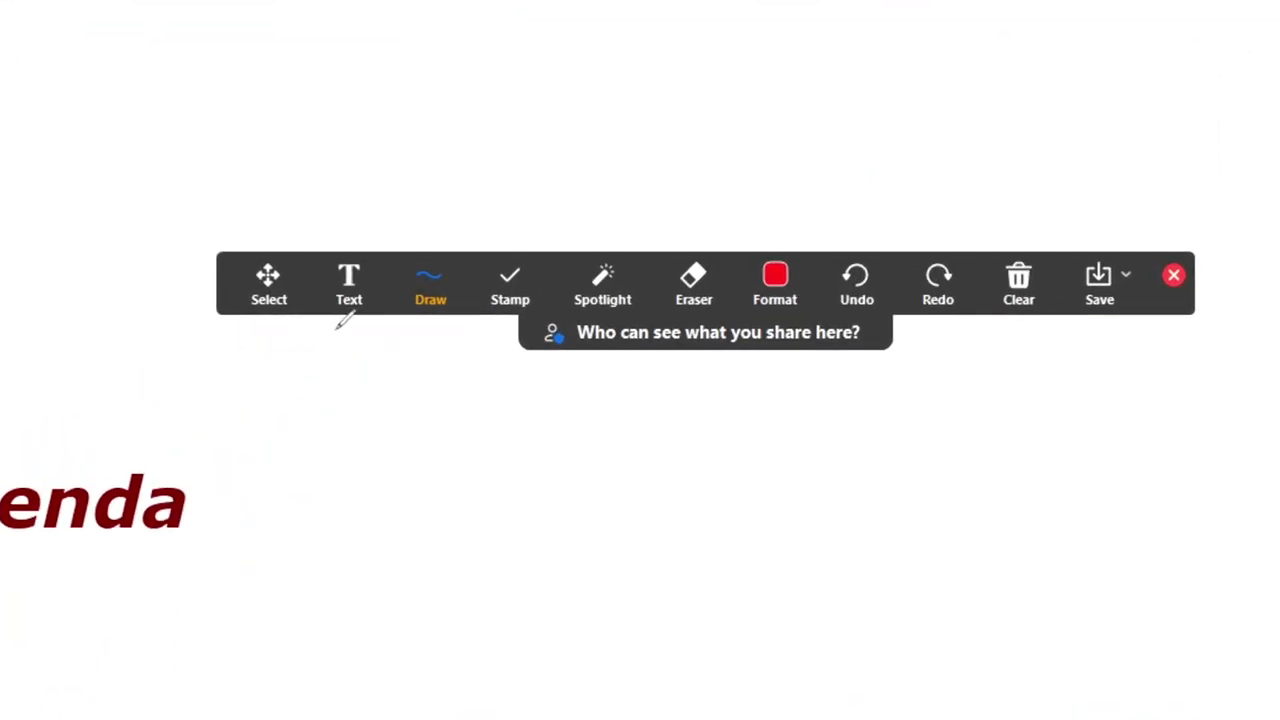
click(603, 280)
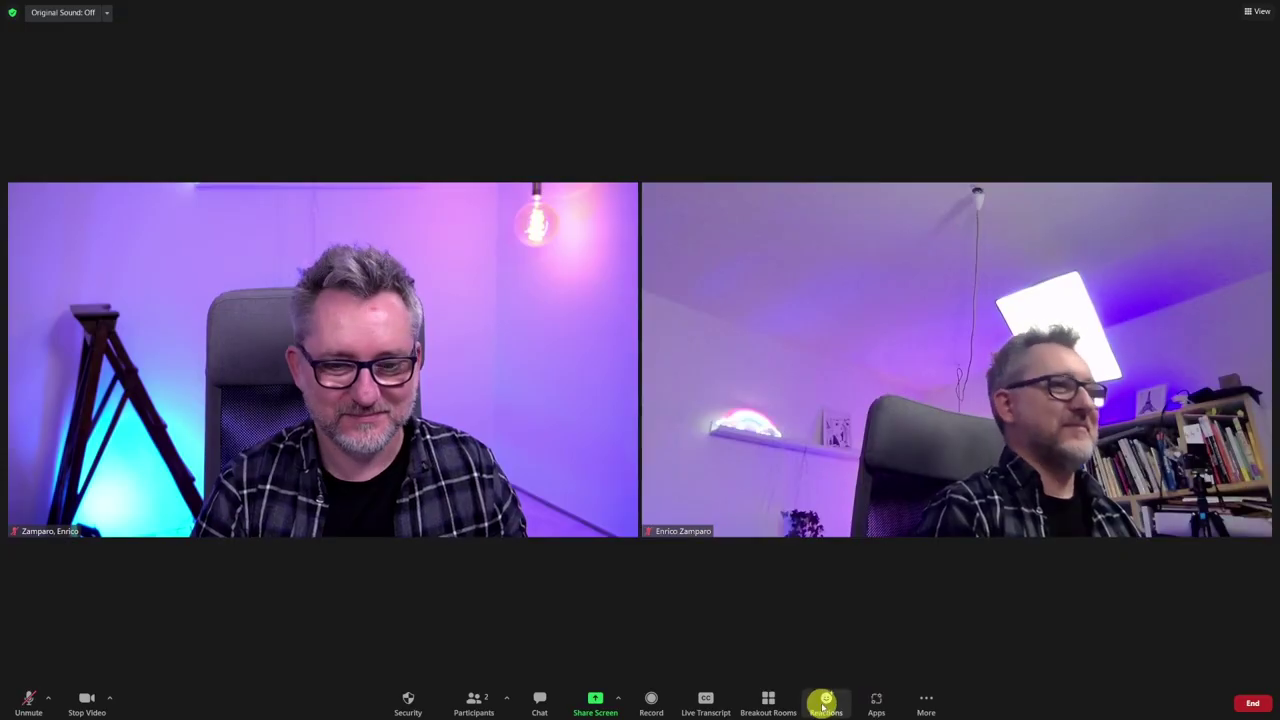
Step: Set yourself to away with the coffee-cup I'm away reaction
click(823, 703)
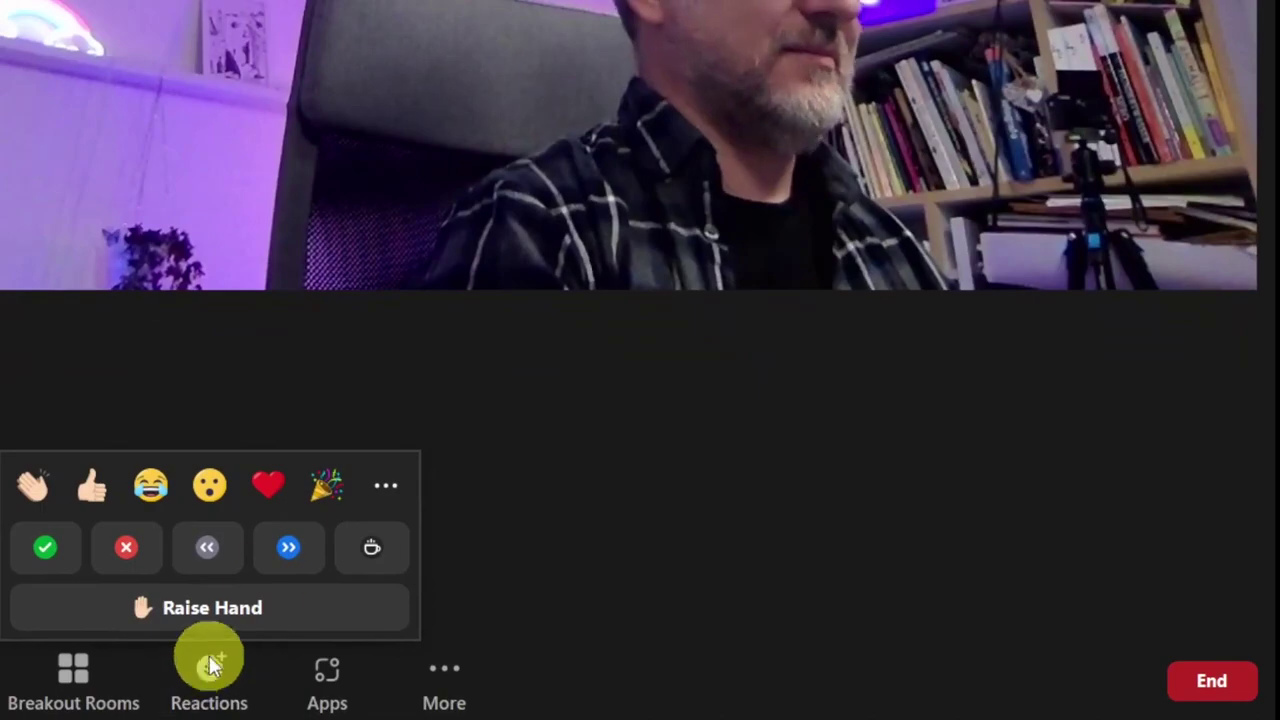
click(380, 549)
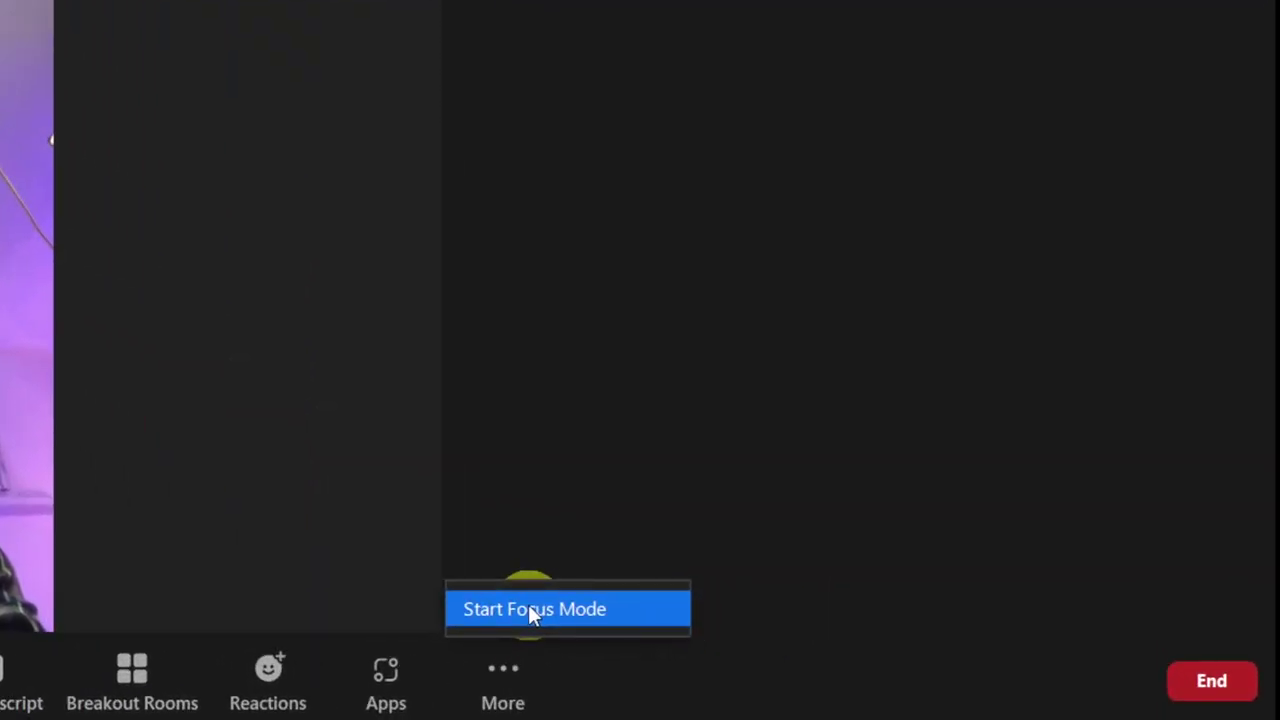
Step: Start Focus Mode for the meeting and bring up the Share Screen picker
click(528, 610)
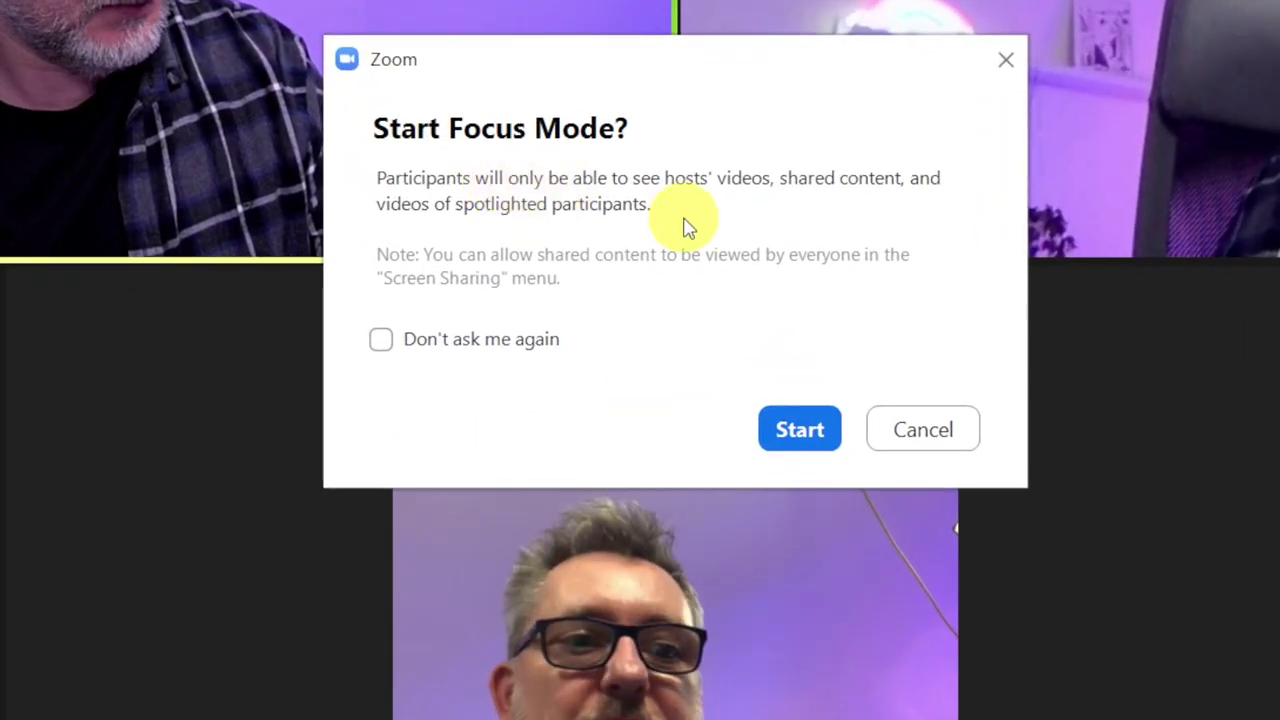
click(800, 429)
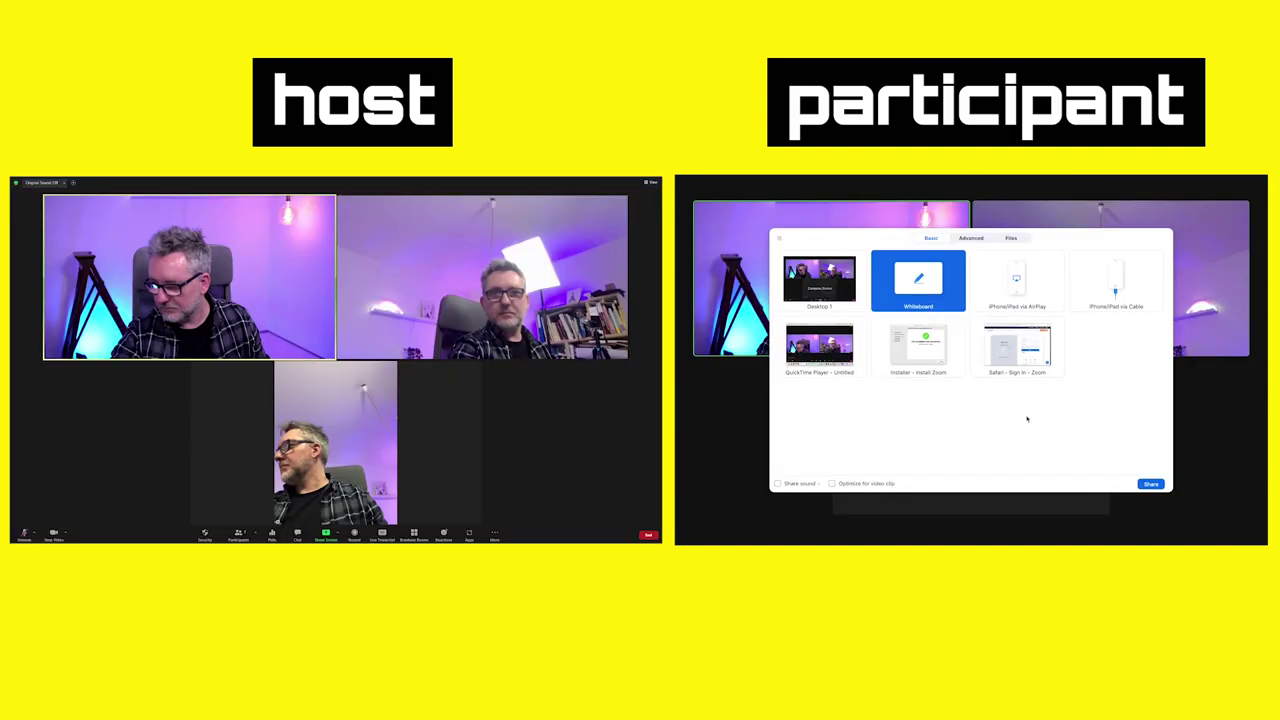
click(1151, 484)
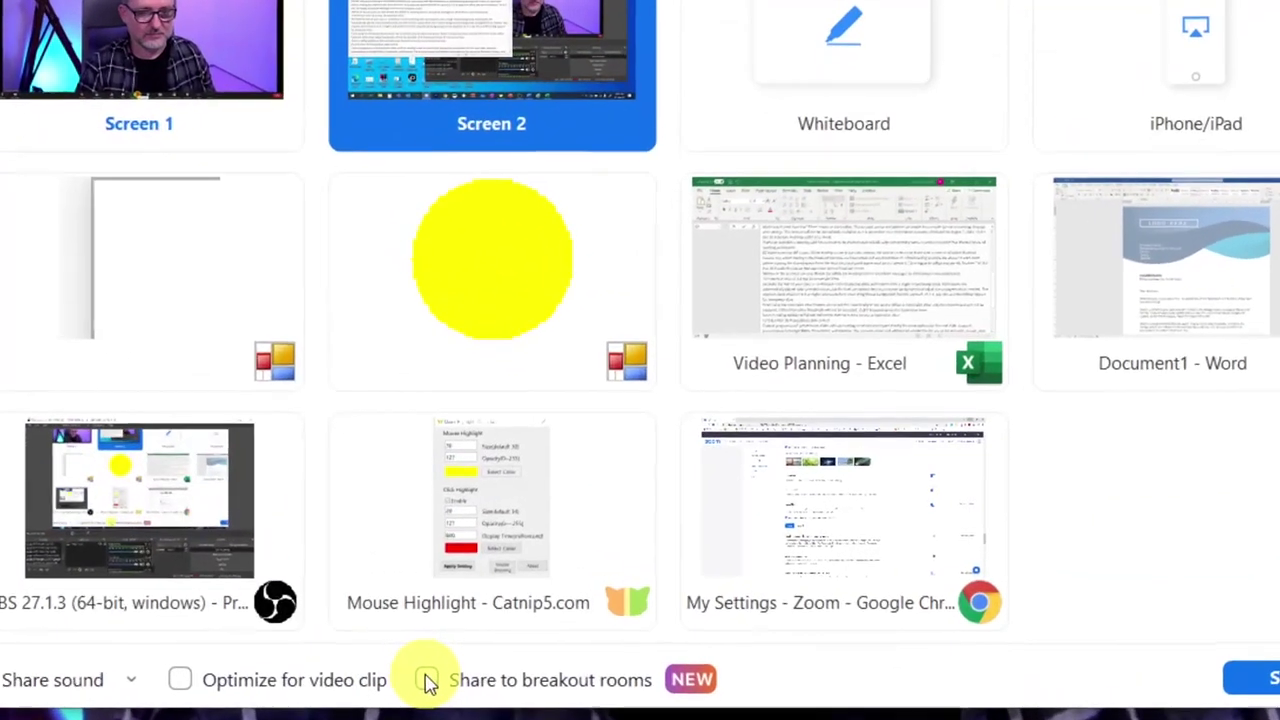
Step: Share Document1 - Word to the main session and all breakout rooms
click(426, 680)
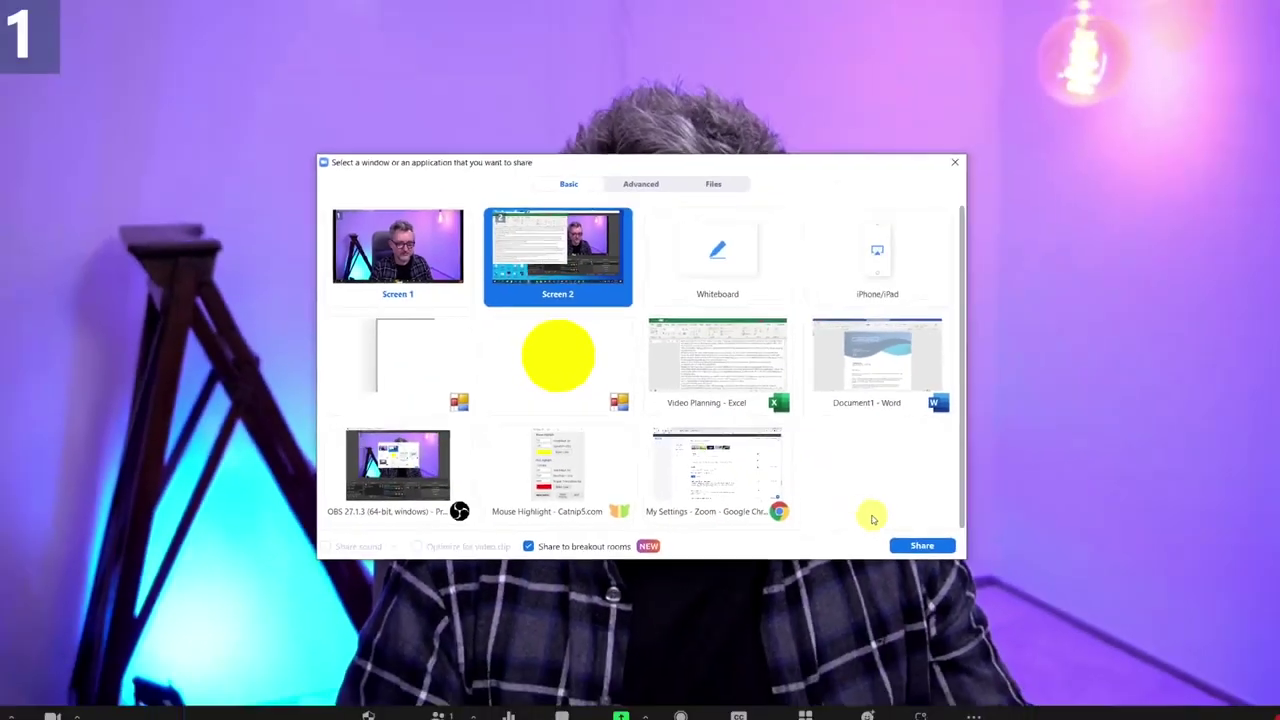
click(920, 545)
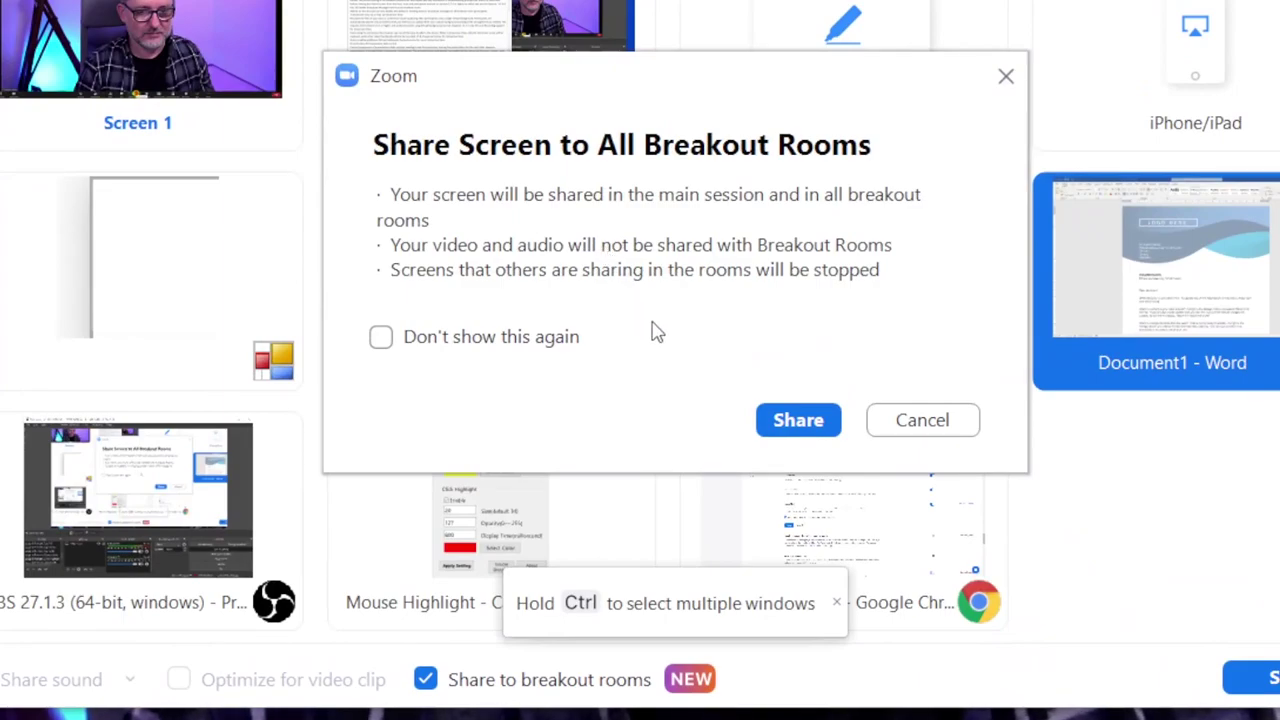
click(790, 419)
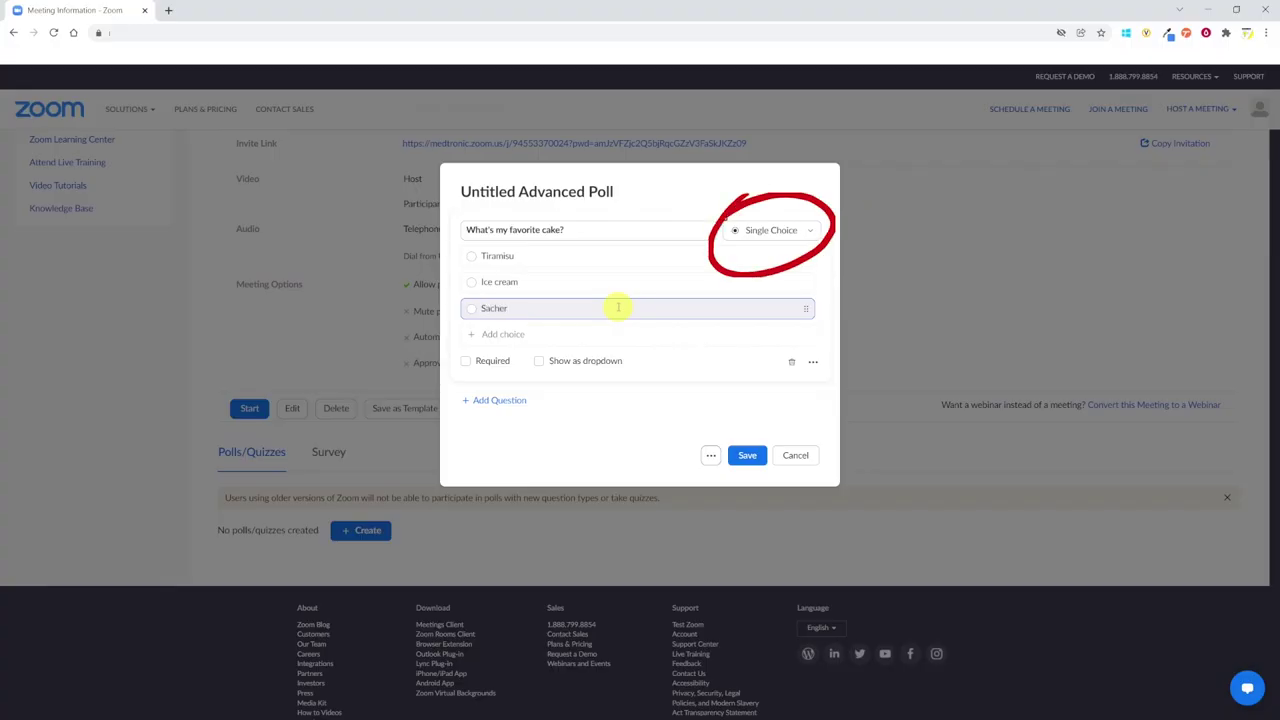
Step: Enter answers Torte, Saturday and Washington, and make the favorite cake question required
text(Torte)
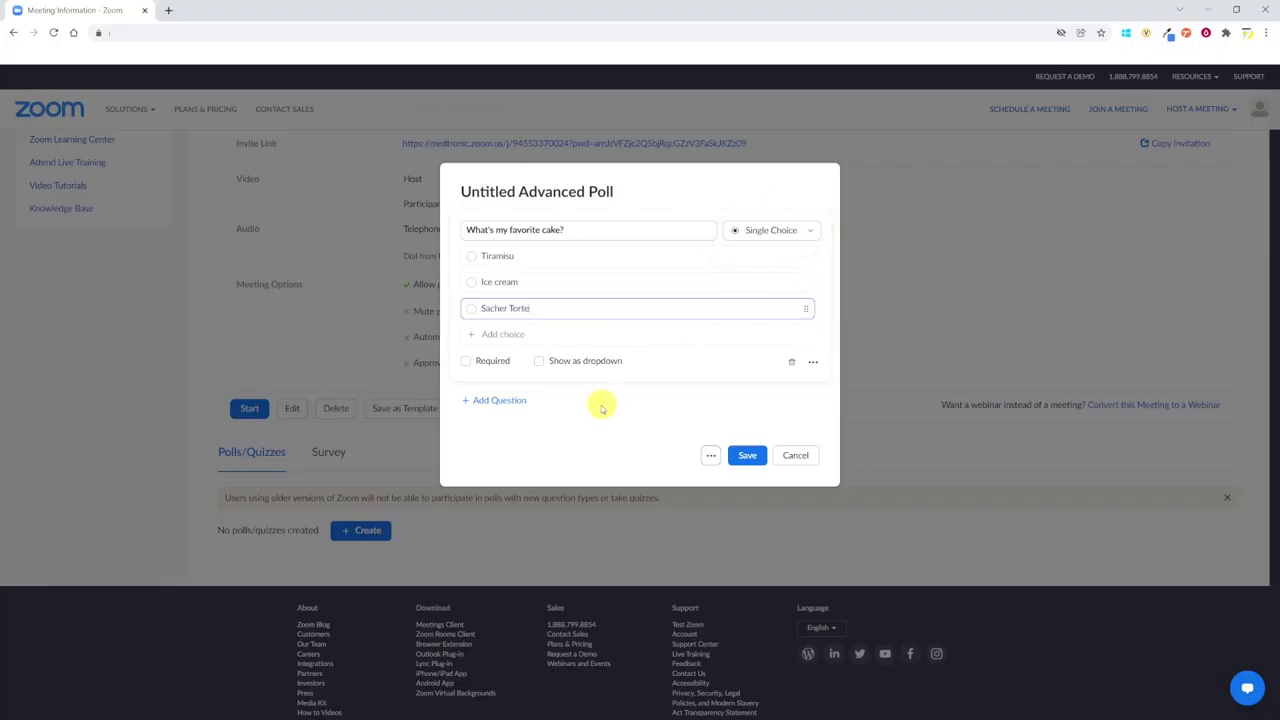
click(465, 362)
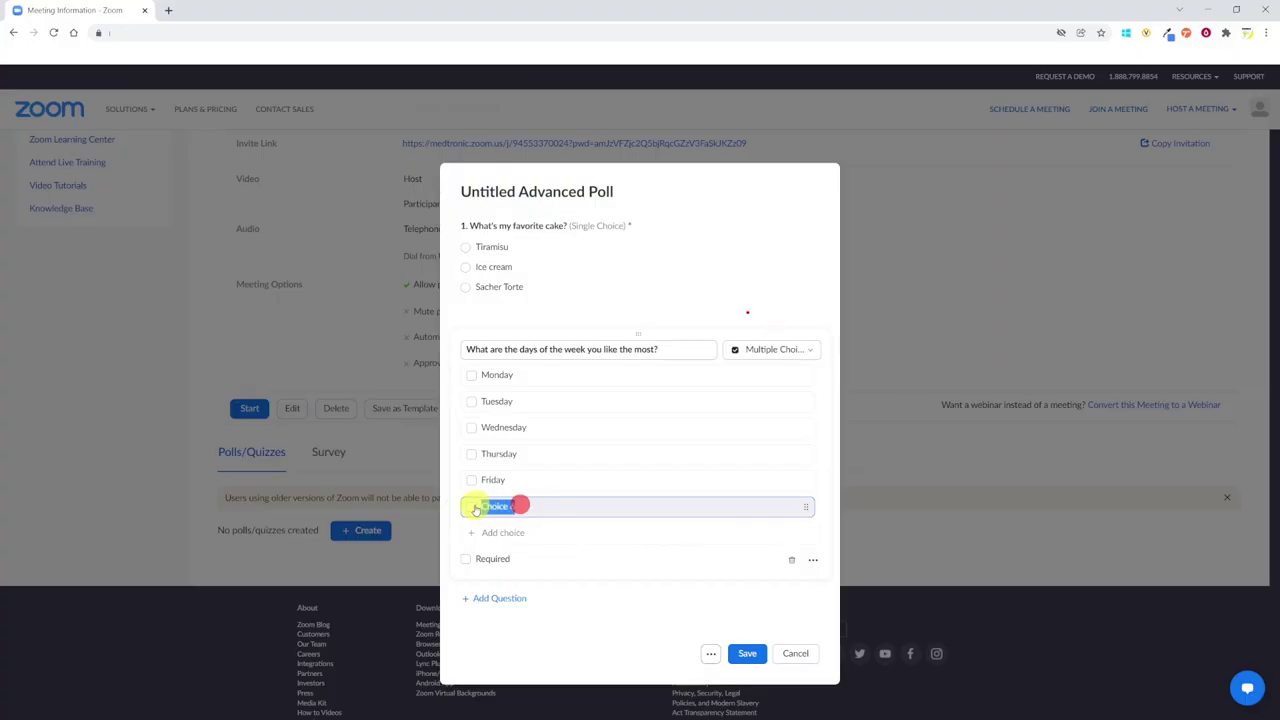
text(Saturday)
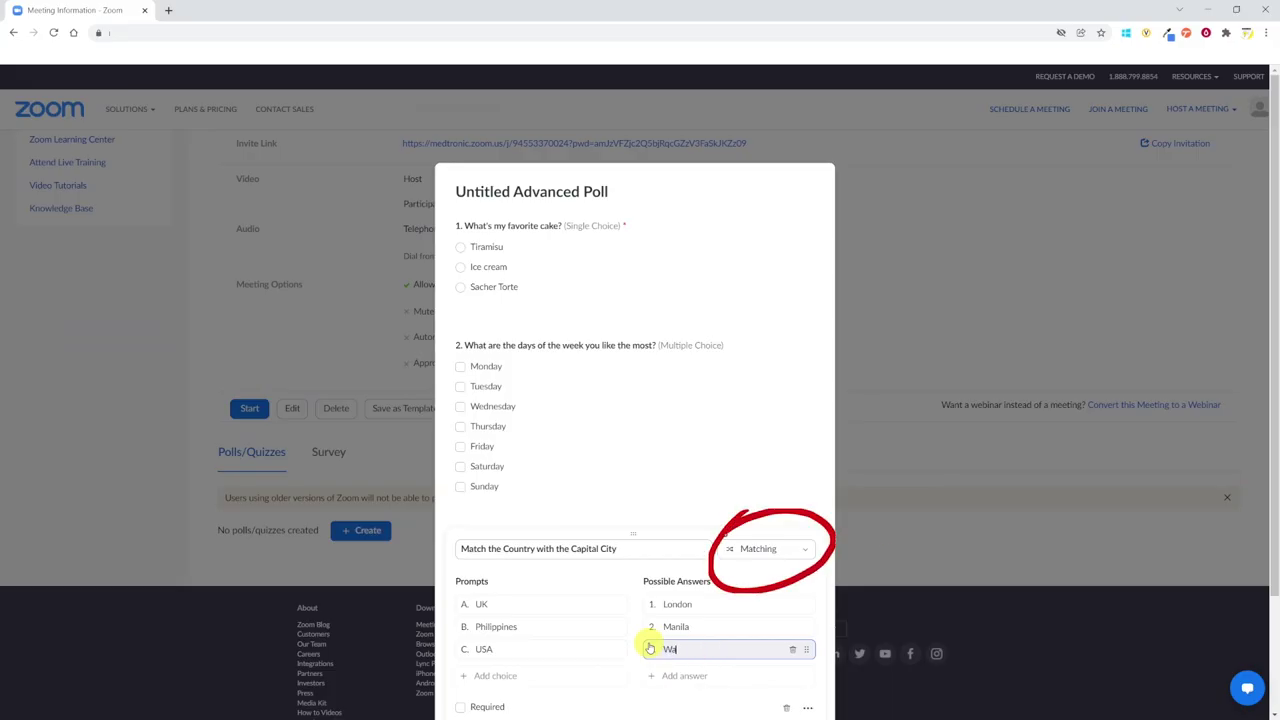
text(shington DC)
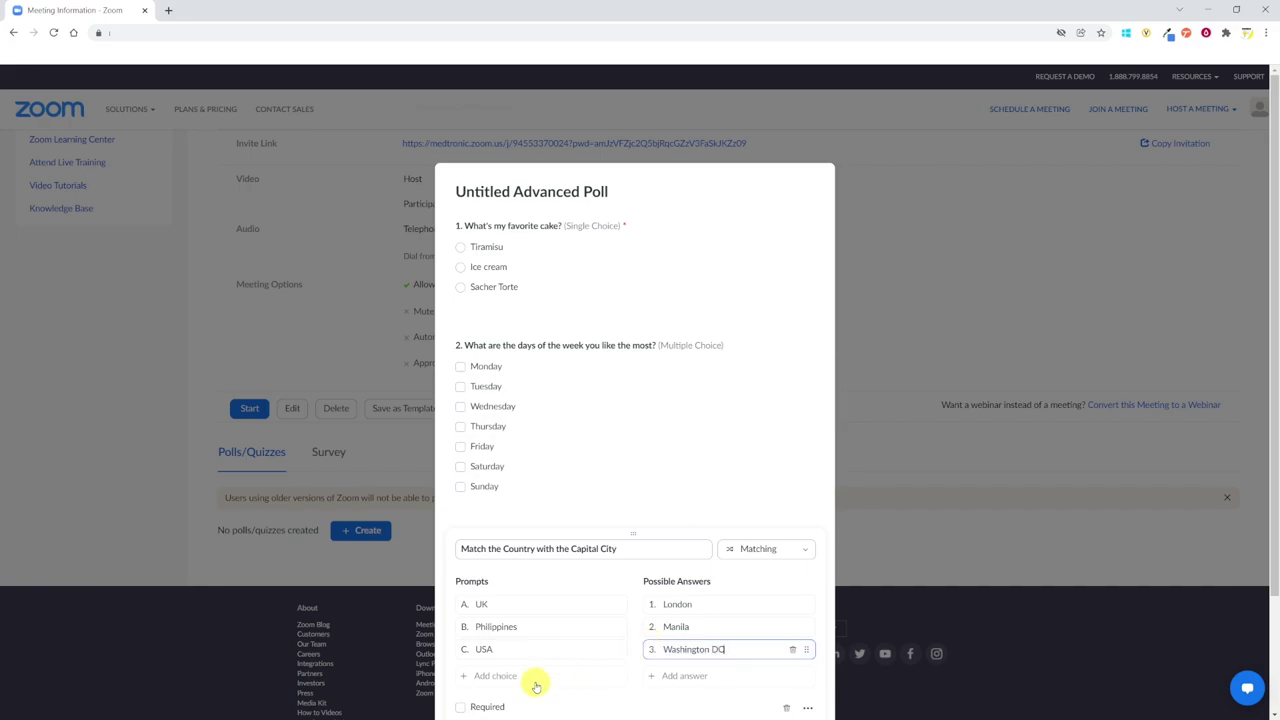
Step: Add a fourth prompt and answer to the matching question, including 'quality was great'
click(494, 675)
double_click(505, 581)
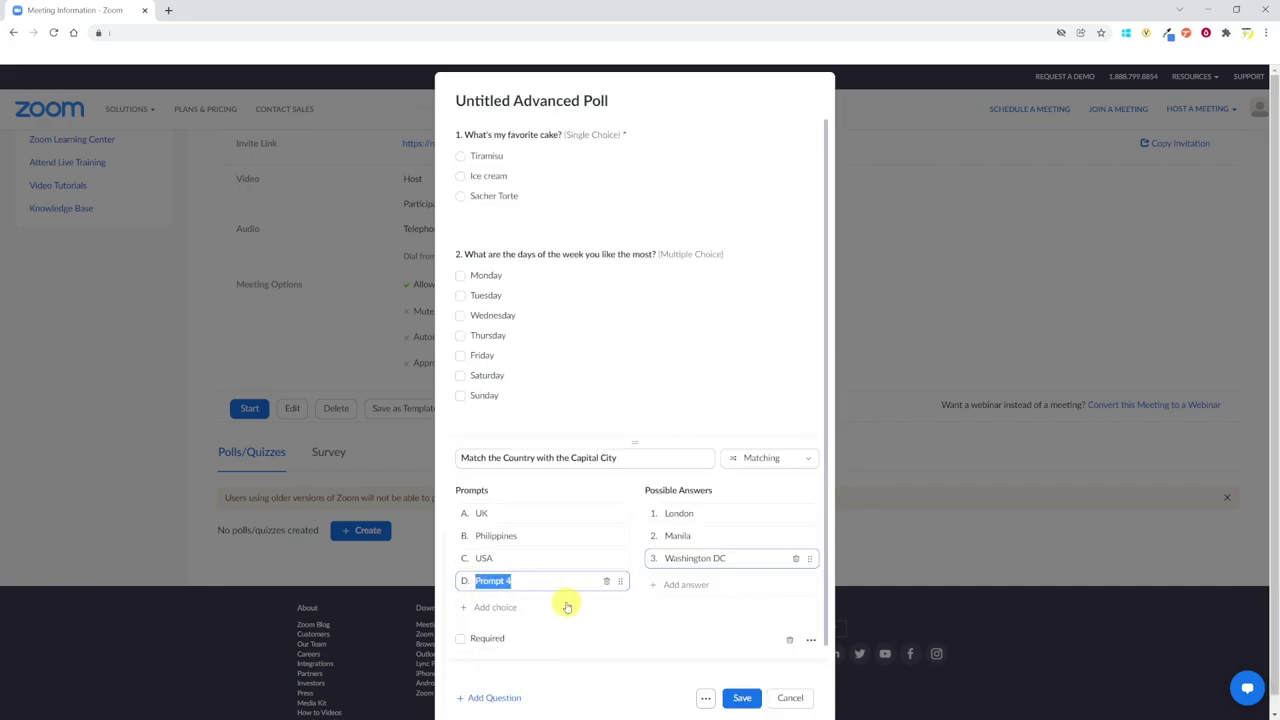
click(693, 586)
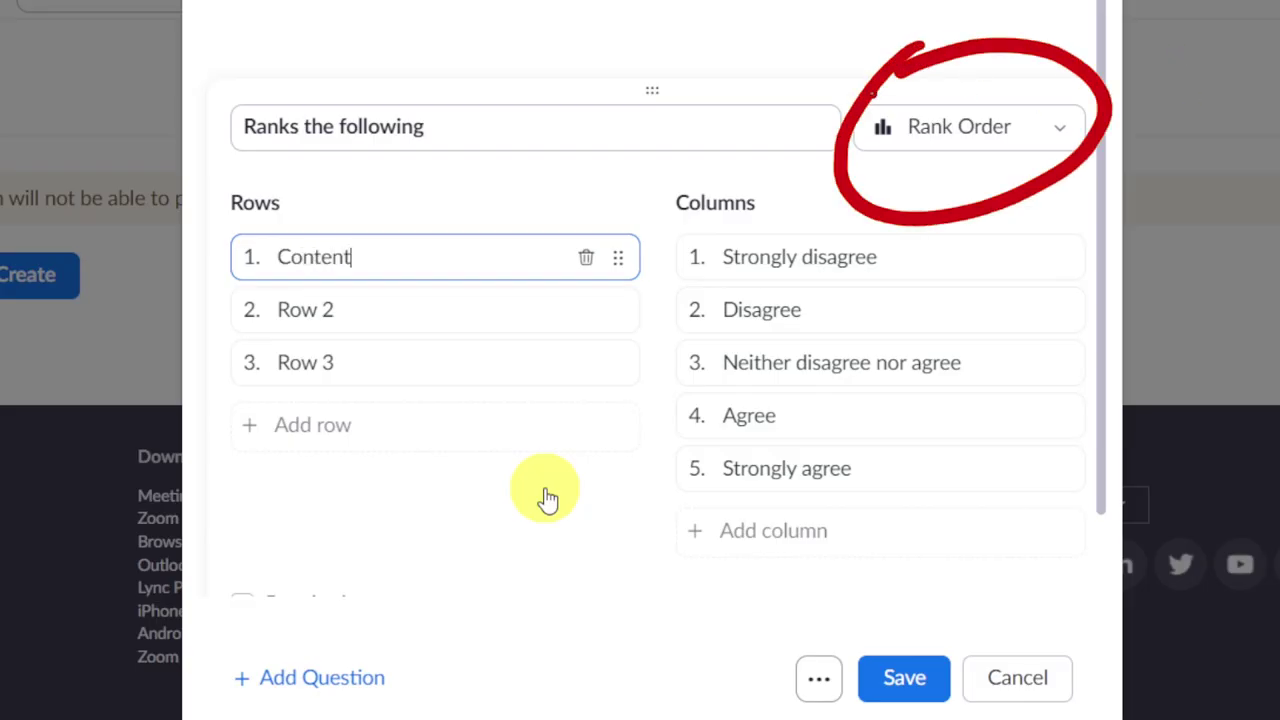
text(quality was )
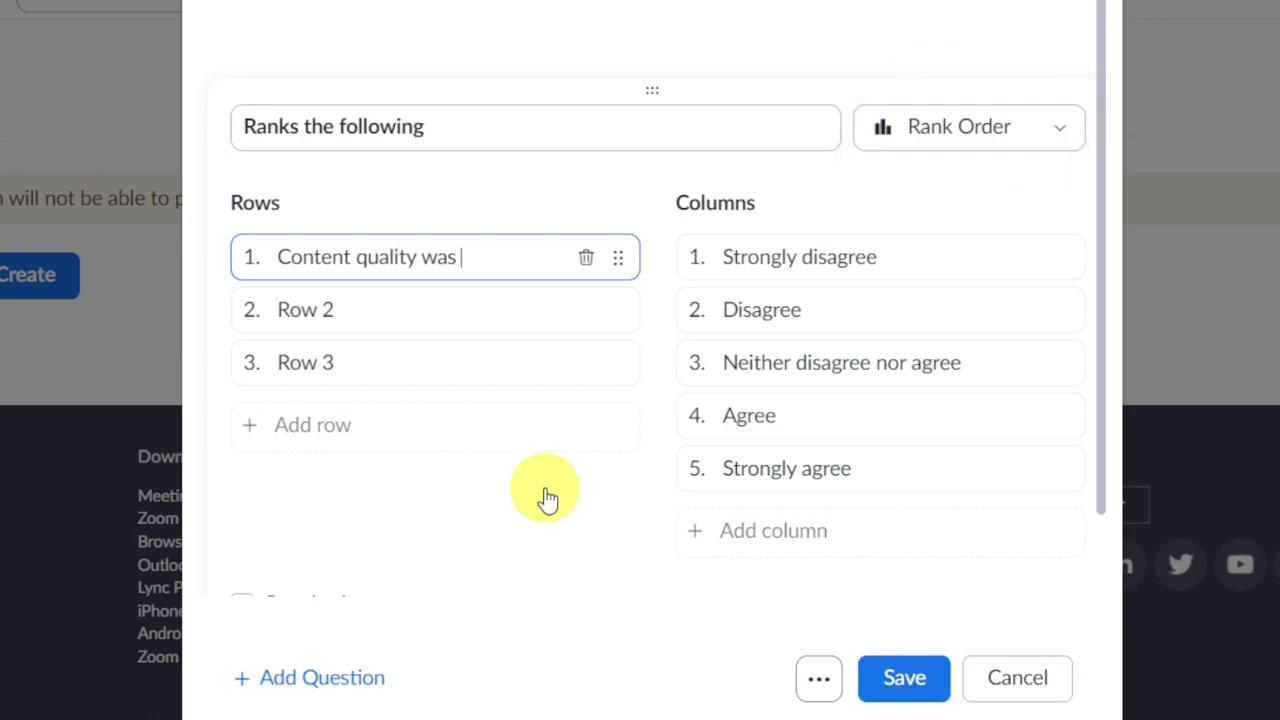
text(great)
Step: Set rating rows to 'Trainers were competent' and 'Training duration was adequate'
click(343, 308)
text(Trainers we)
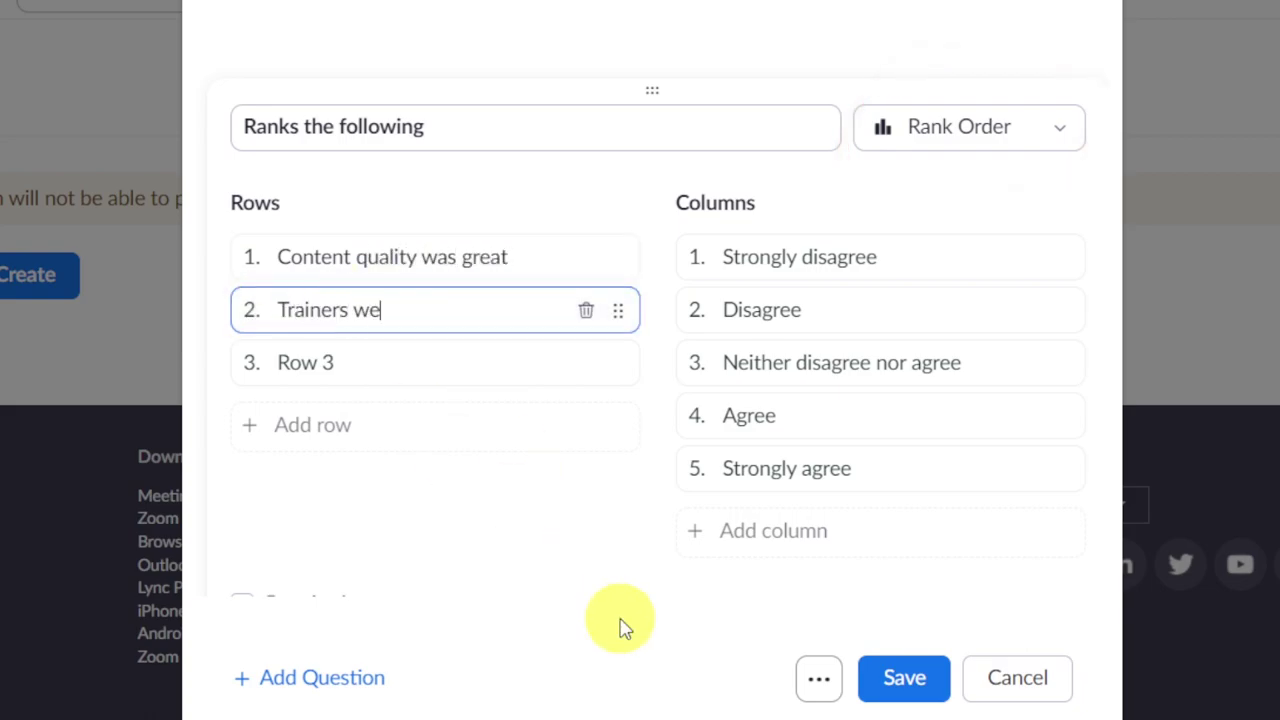
text(re competent)
click(297, 360)
text(T)
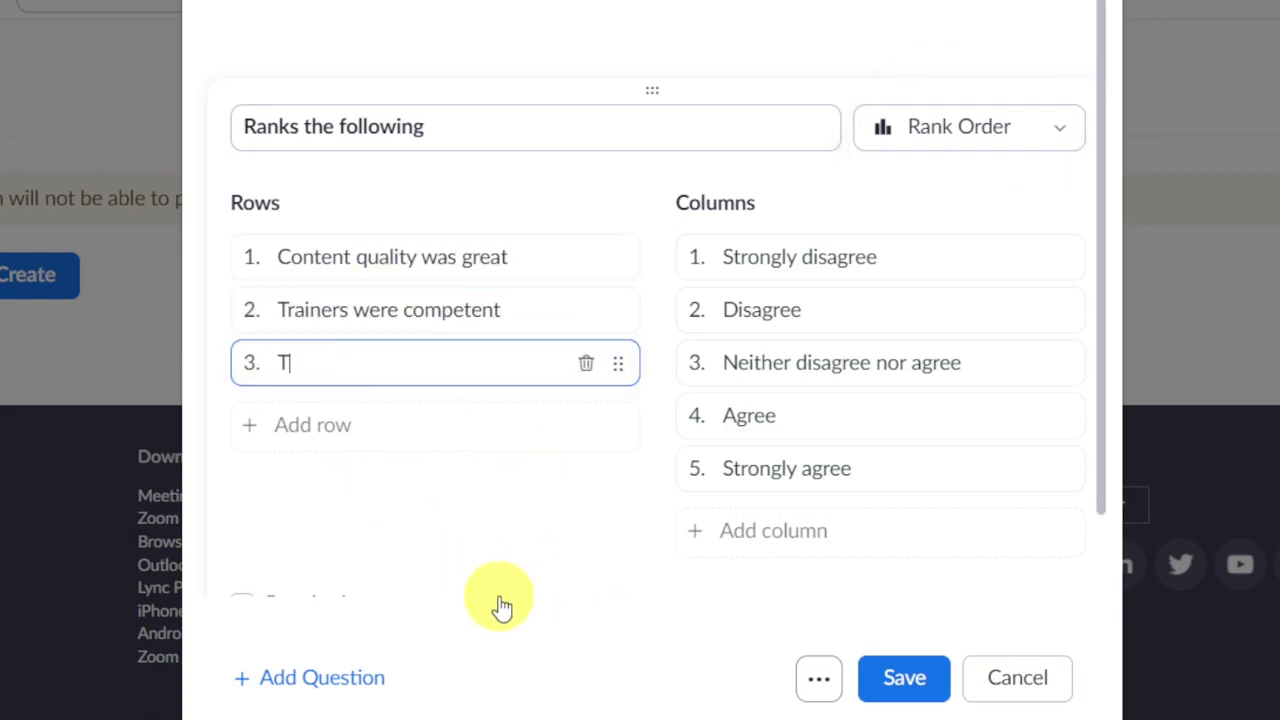
text(raining duration was adequate)
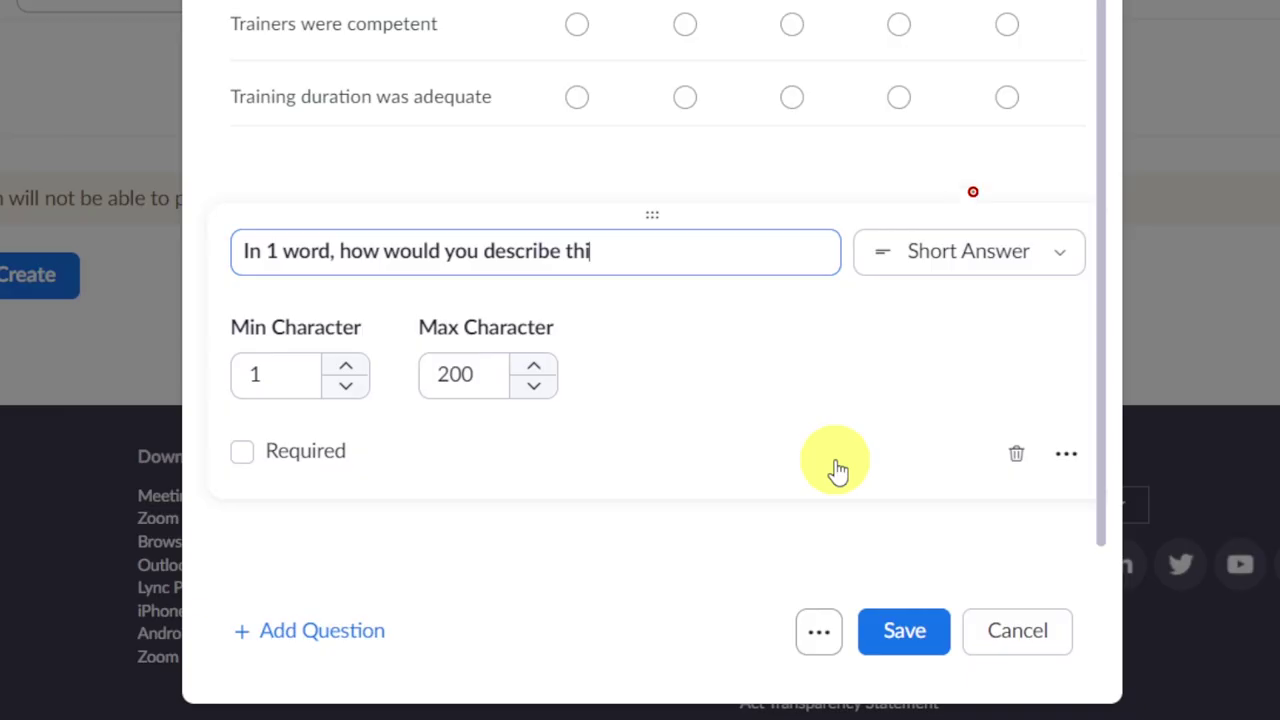
text(s training)
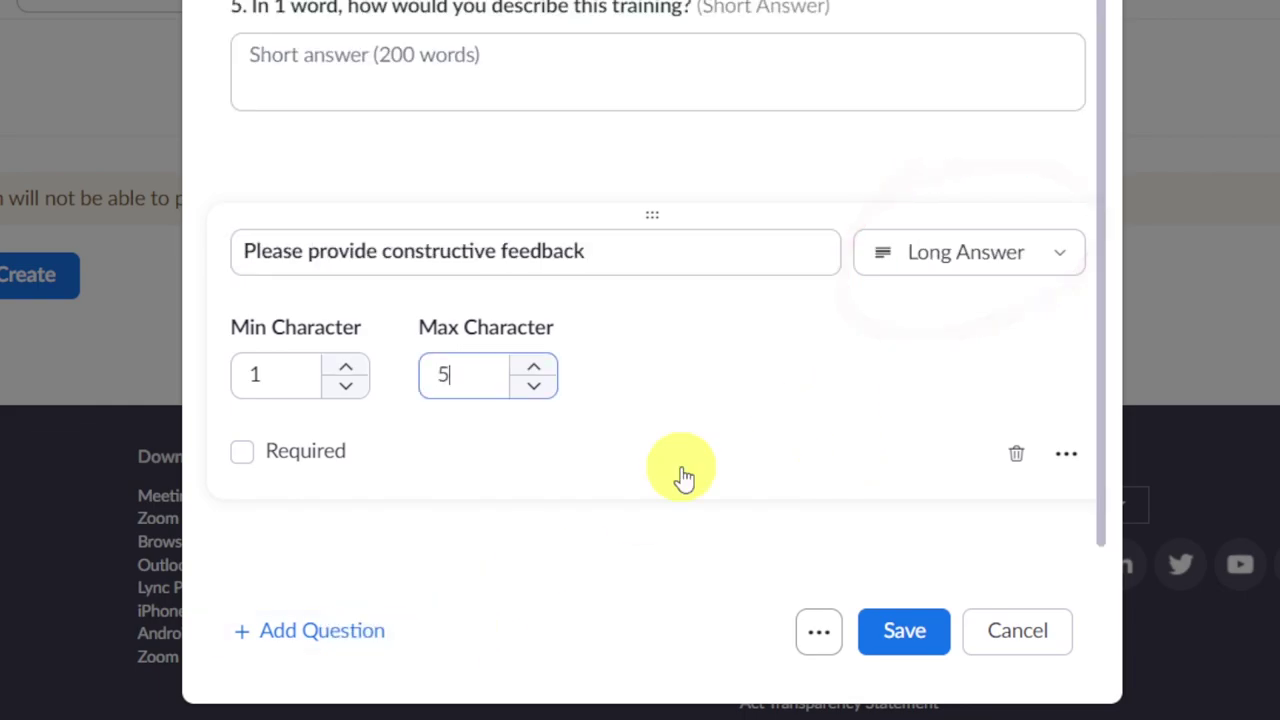
text(00)
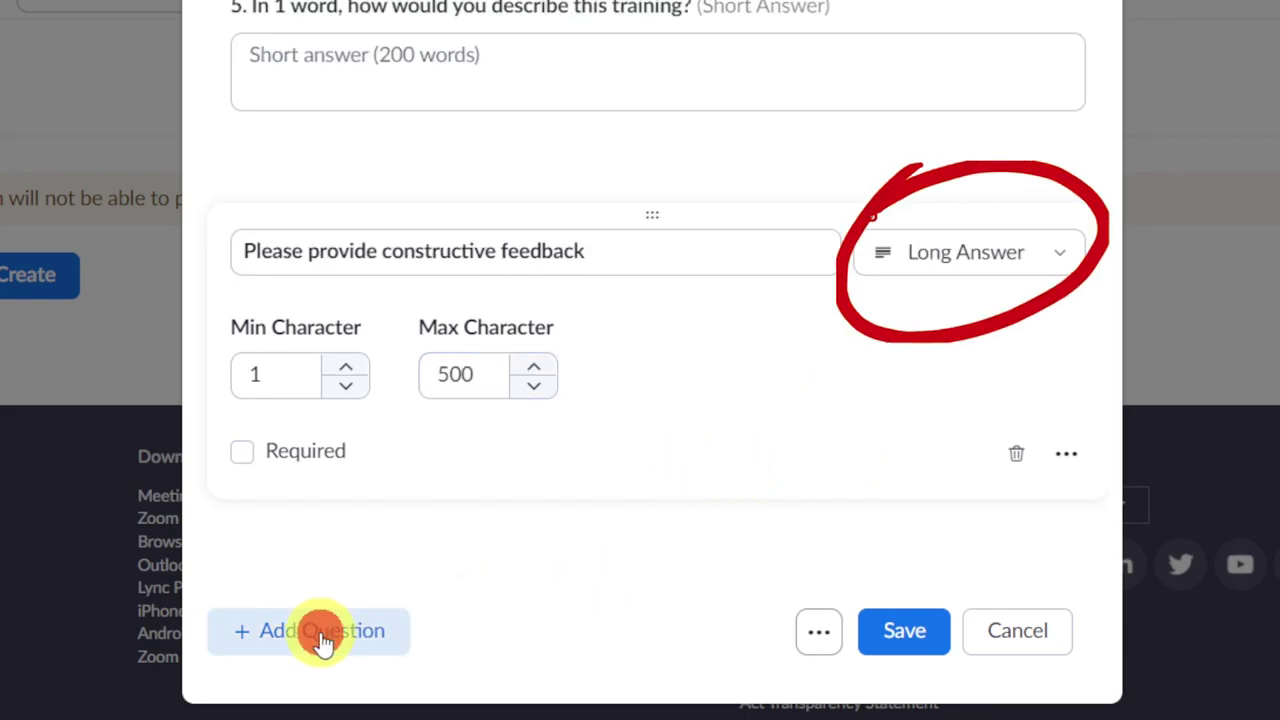
Step: Add a fill-in-the-blank question making the name before 'is the chief of Tesla' blank 1
click(318, 632)
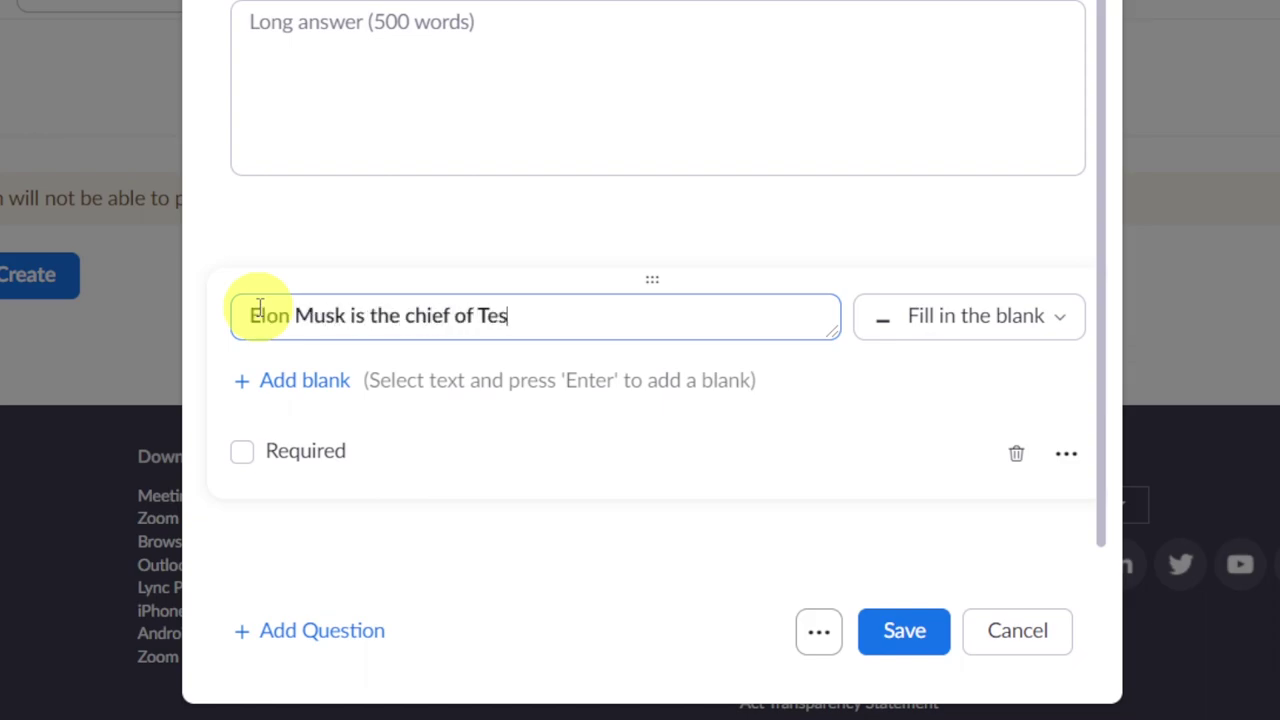
drag(345, 316, 238, 315)
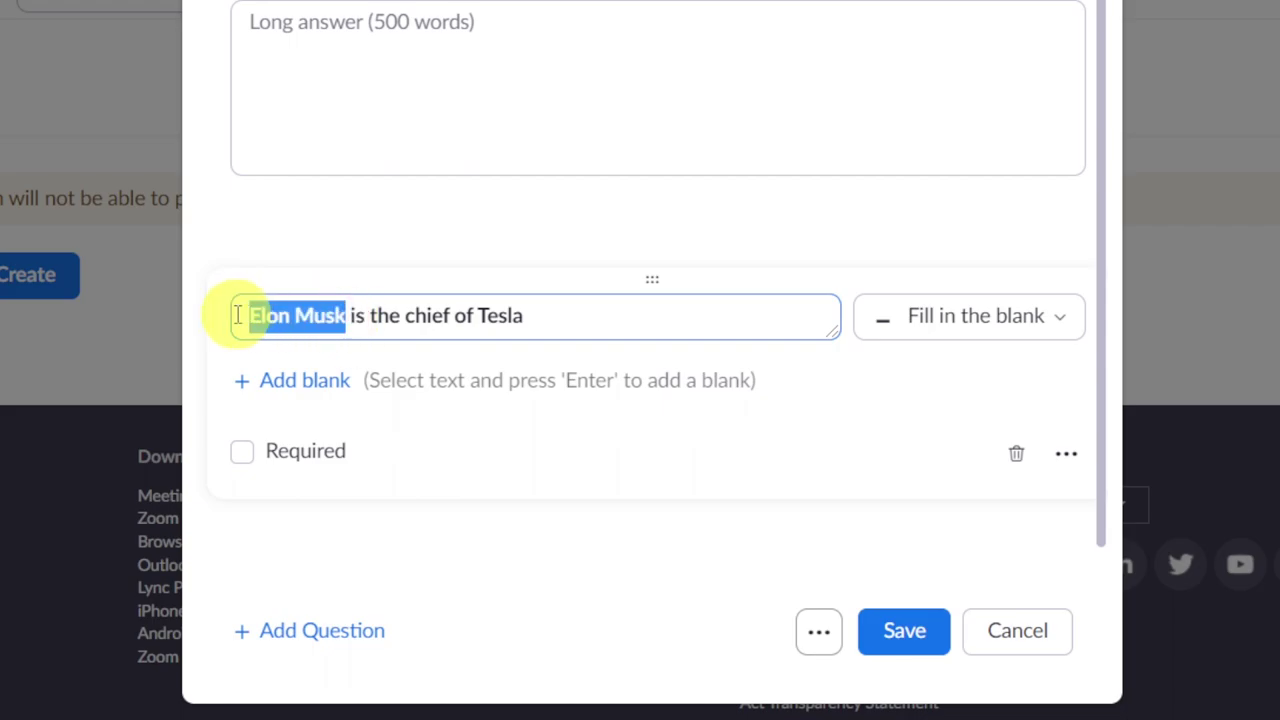
key(Return)
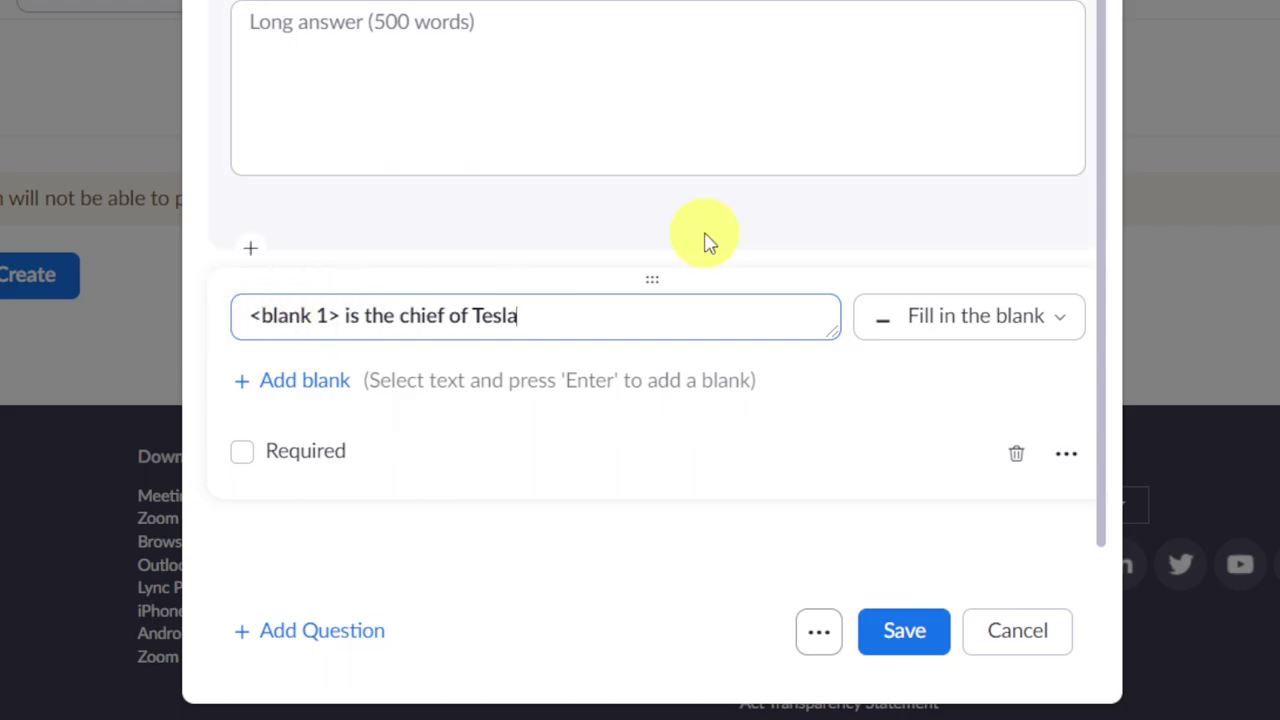
text(w likely are you to participate at session 2 of the training)
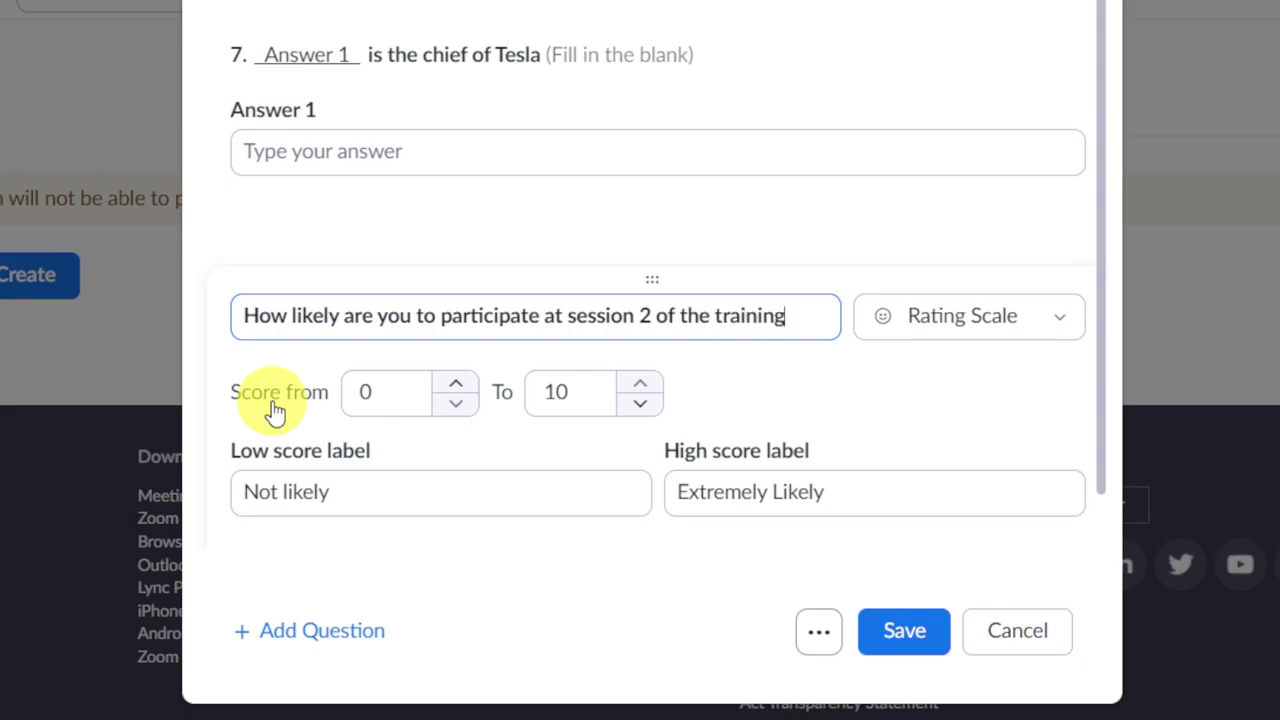
text(taking pl)
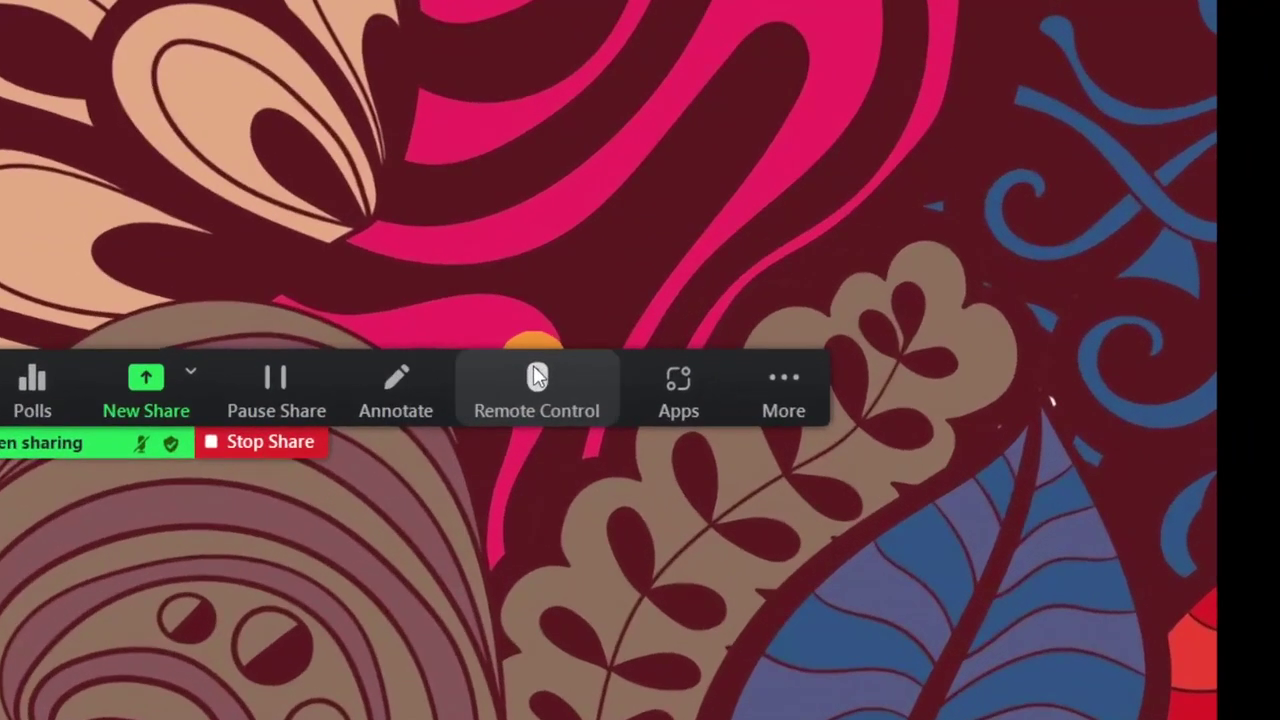
Step: Give the participant mouse and keyboard control, who then advances the slideshow twice
click(963, 394)
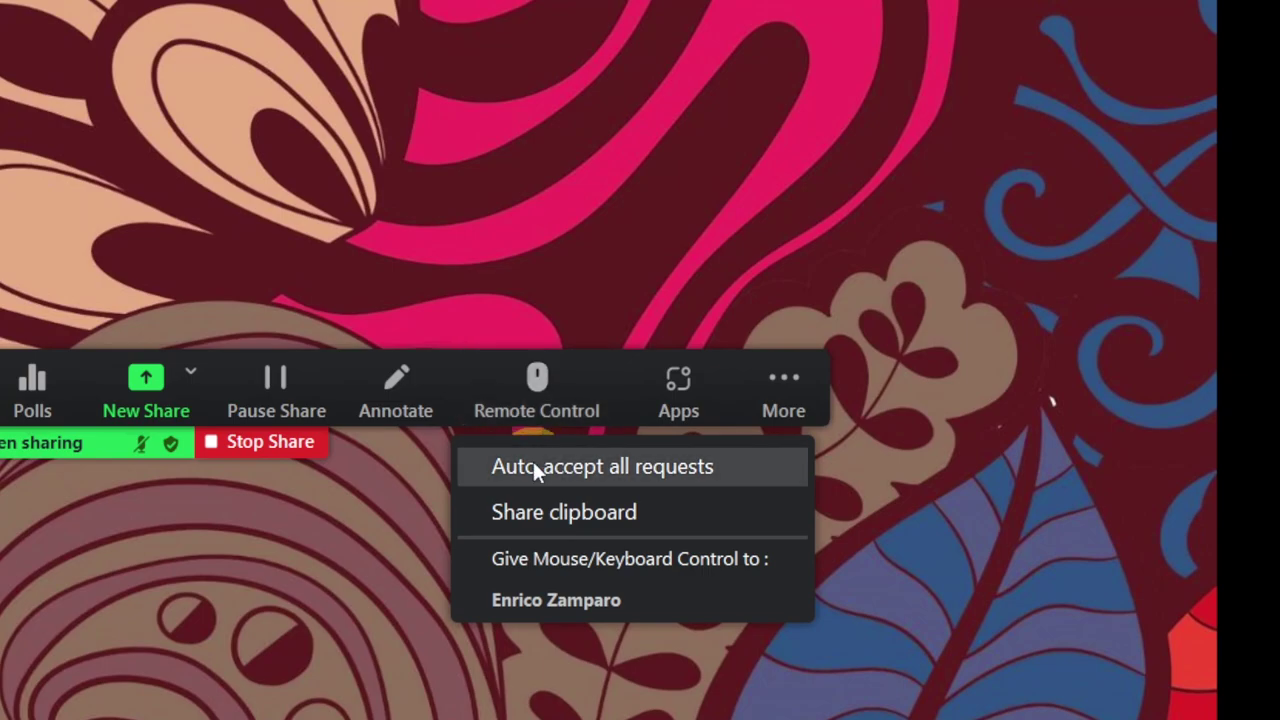
click(560, 598)
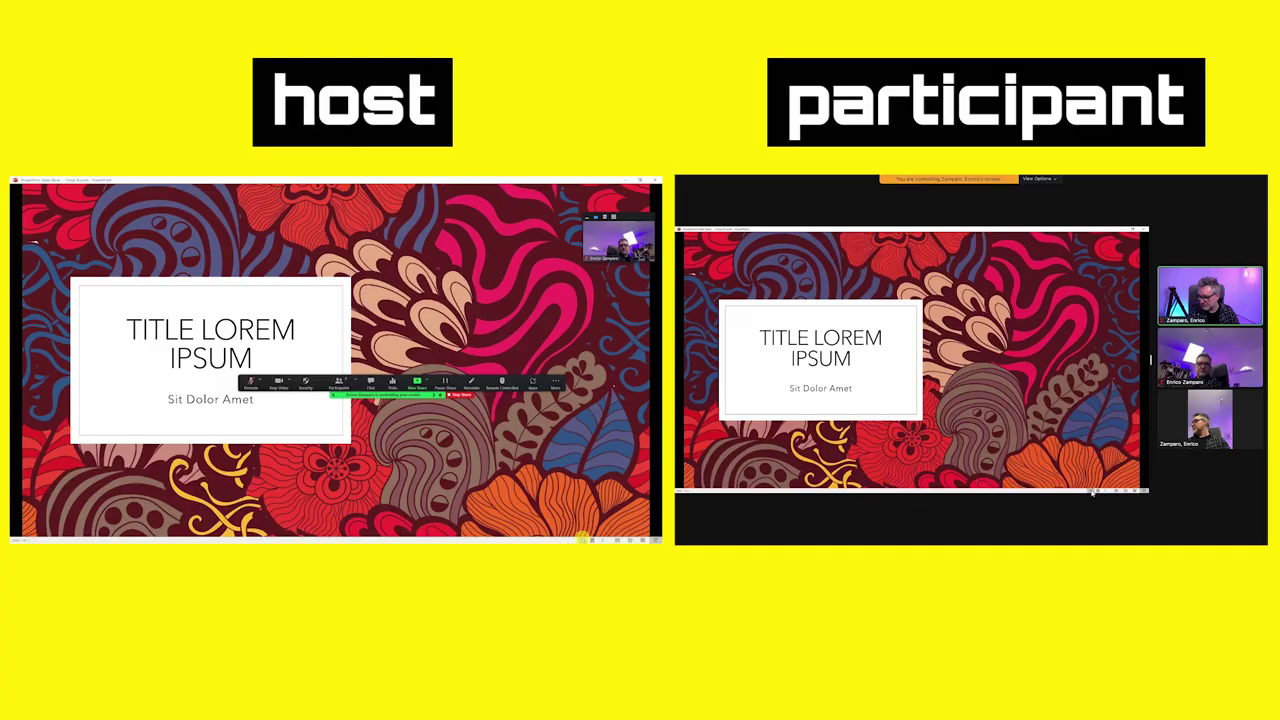
click(1093, 493)
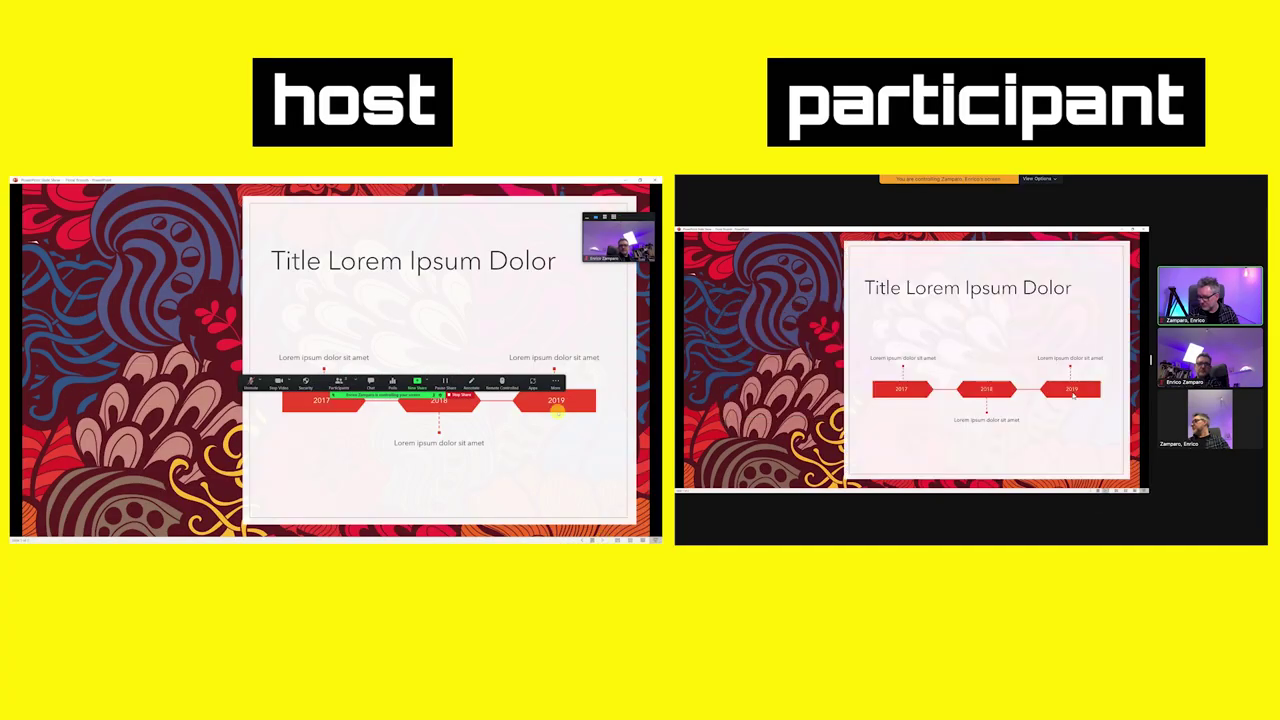
click(1073, 396)
click(1038, 178)
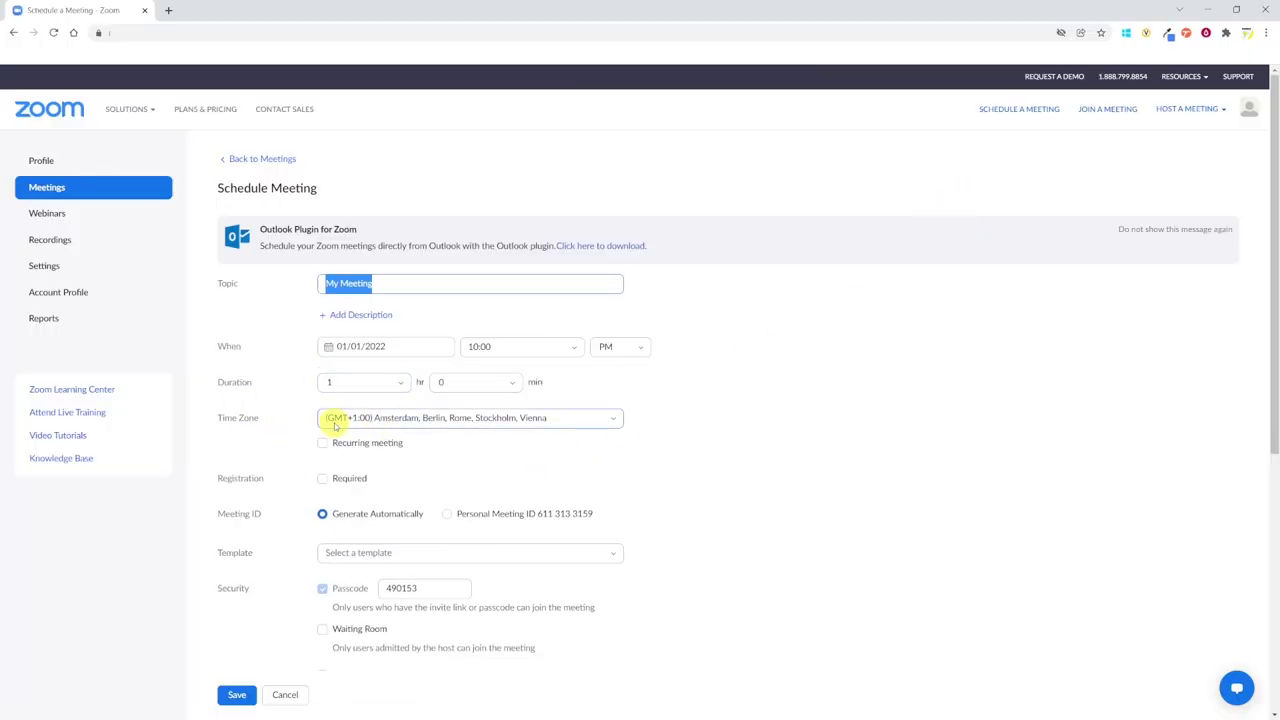
Step: Save the scheduled meeting and go to the Survey tab on its meeting page
scroll(230, 597, down, 3)
click(232, 588)
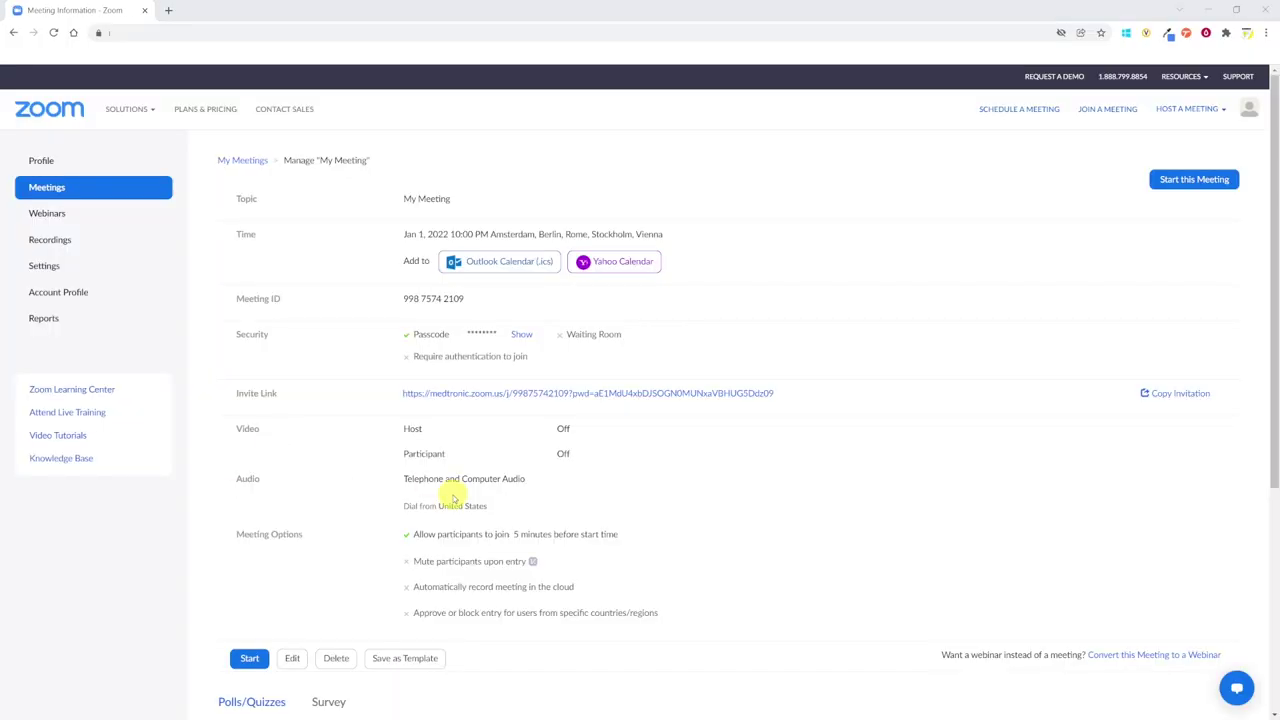
scroll(453, 498, down, 3)
click(329, 451)
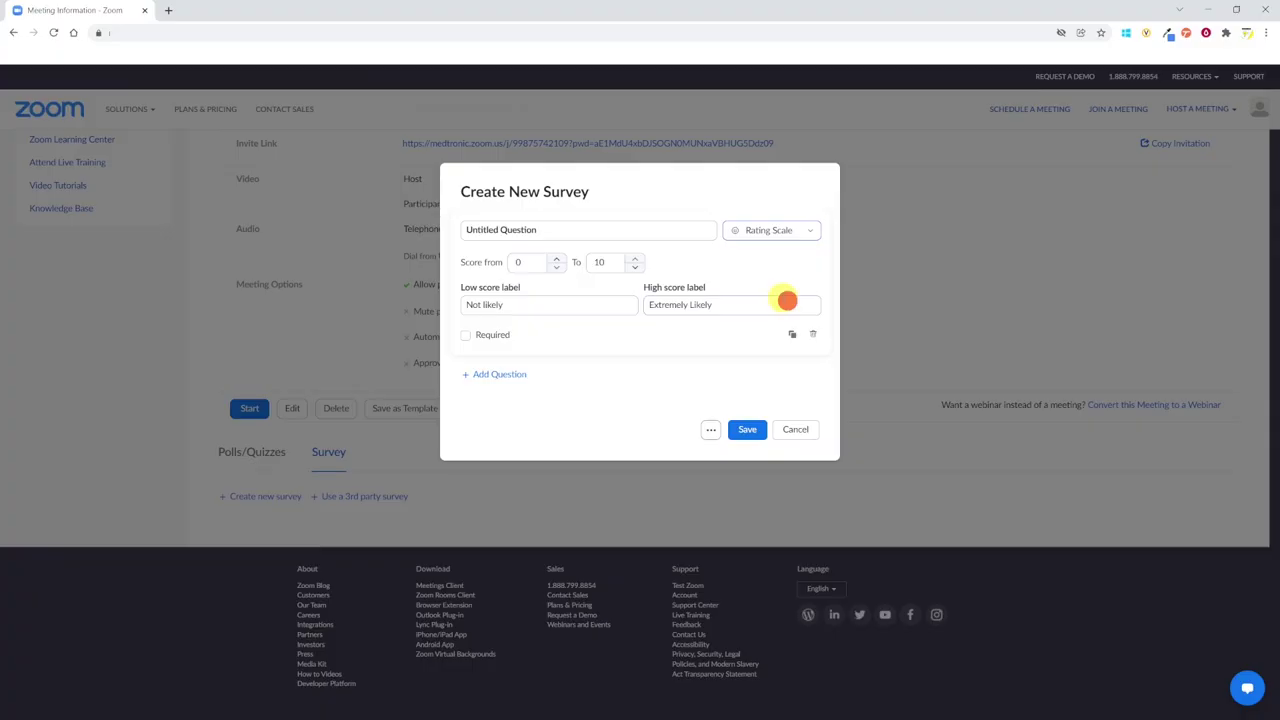
Step: Retitle the rating scale question to the 'How likely are ...?' recommendation question
triple_click(460, 230)
text(How likely are )
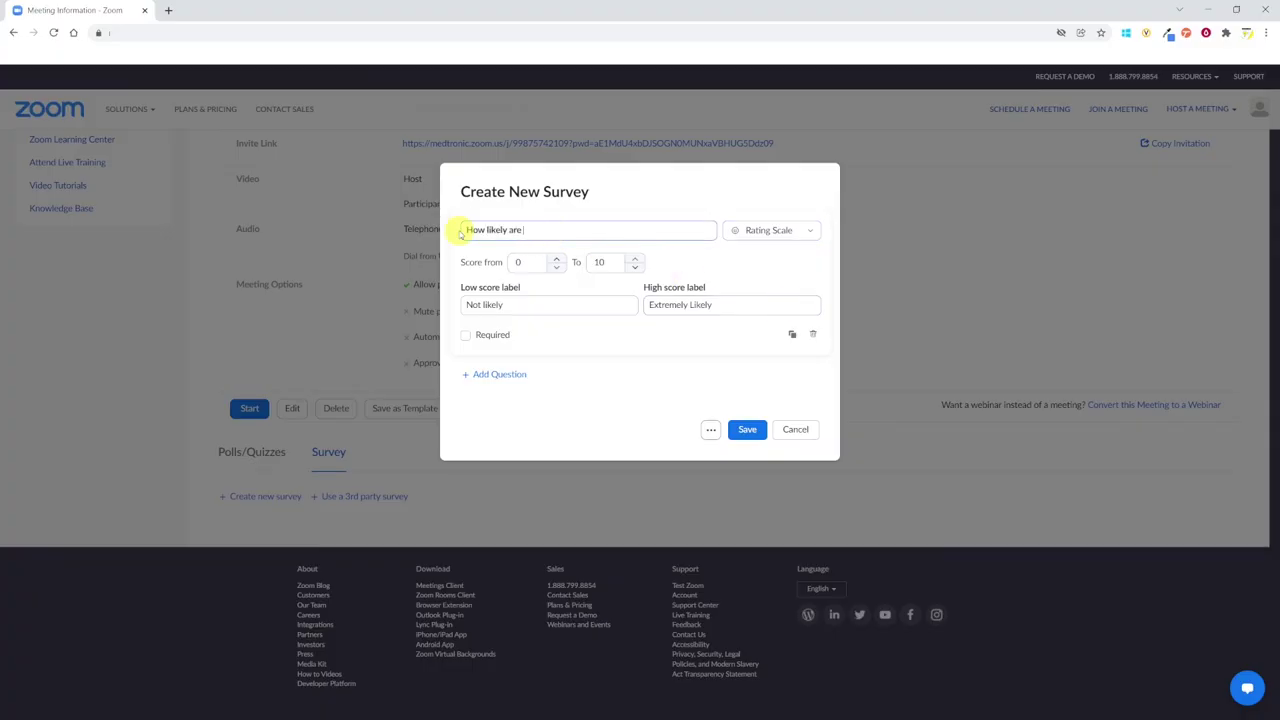
text(?)
click(571, 416)
Step: Add a single choice session question and a multiple choice topics question
click(493, 374)
click(770, 351)
click(766, 374)
triple_click(594, 356)
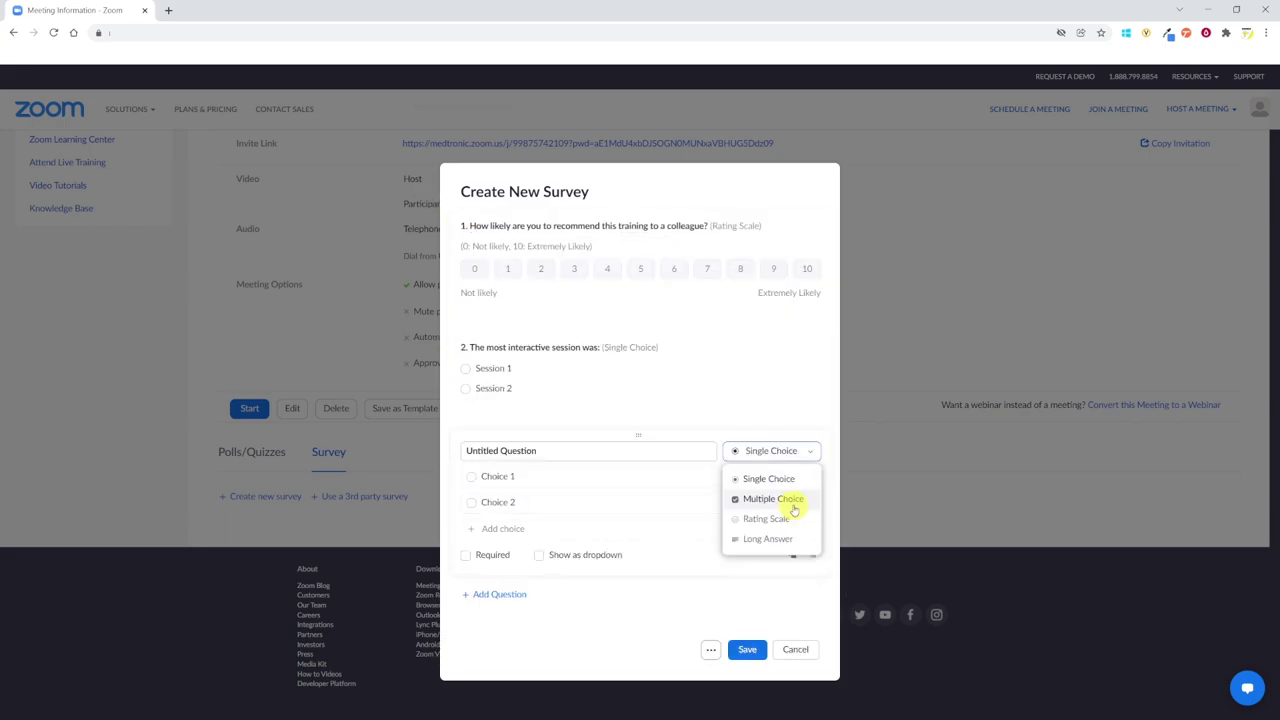
click(787, 501)
triple_click(543, 450)
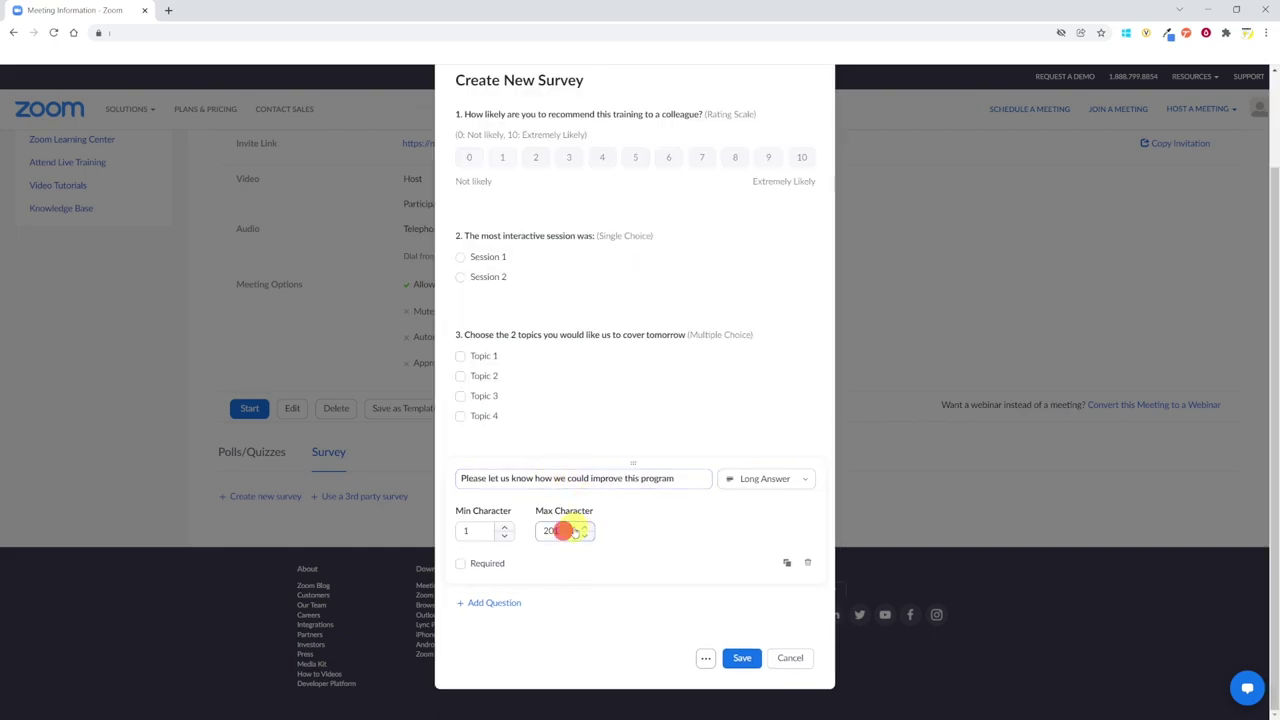
Step: Allow anonymous responses in the survey's extra settings
click(706, 658)
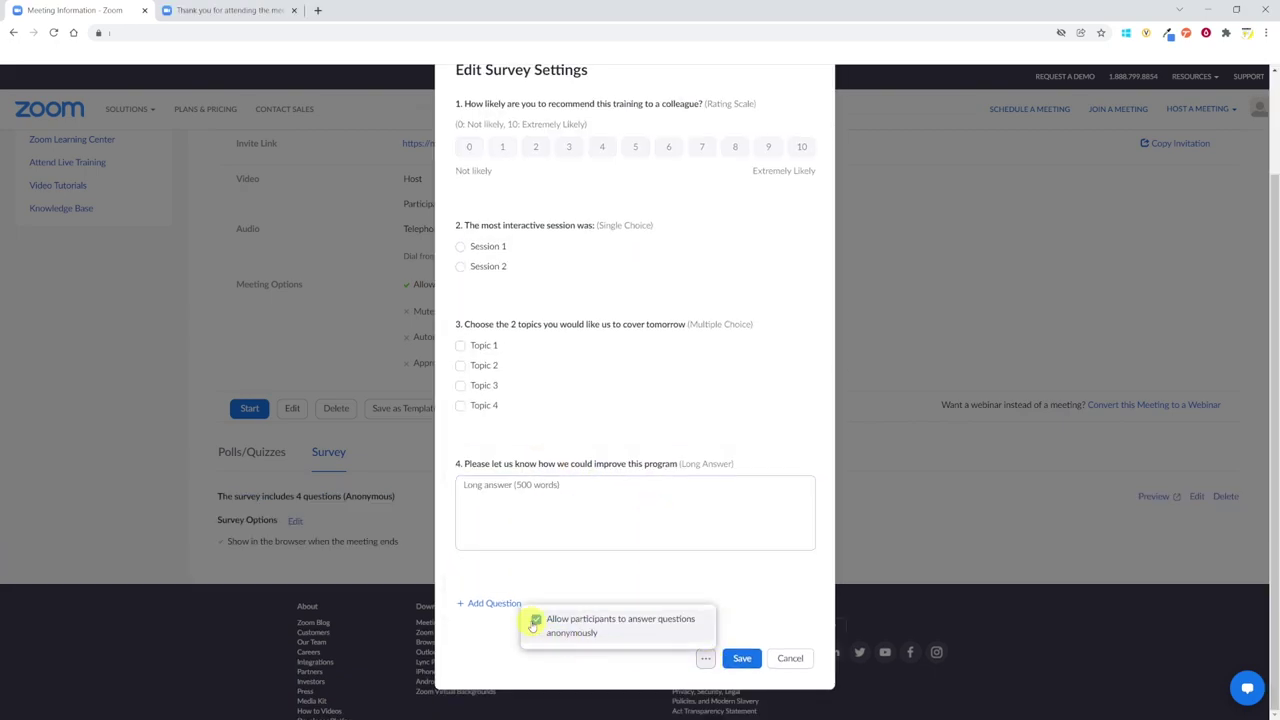
click(529, 622)
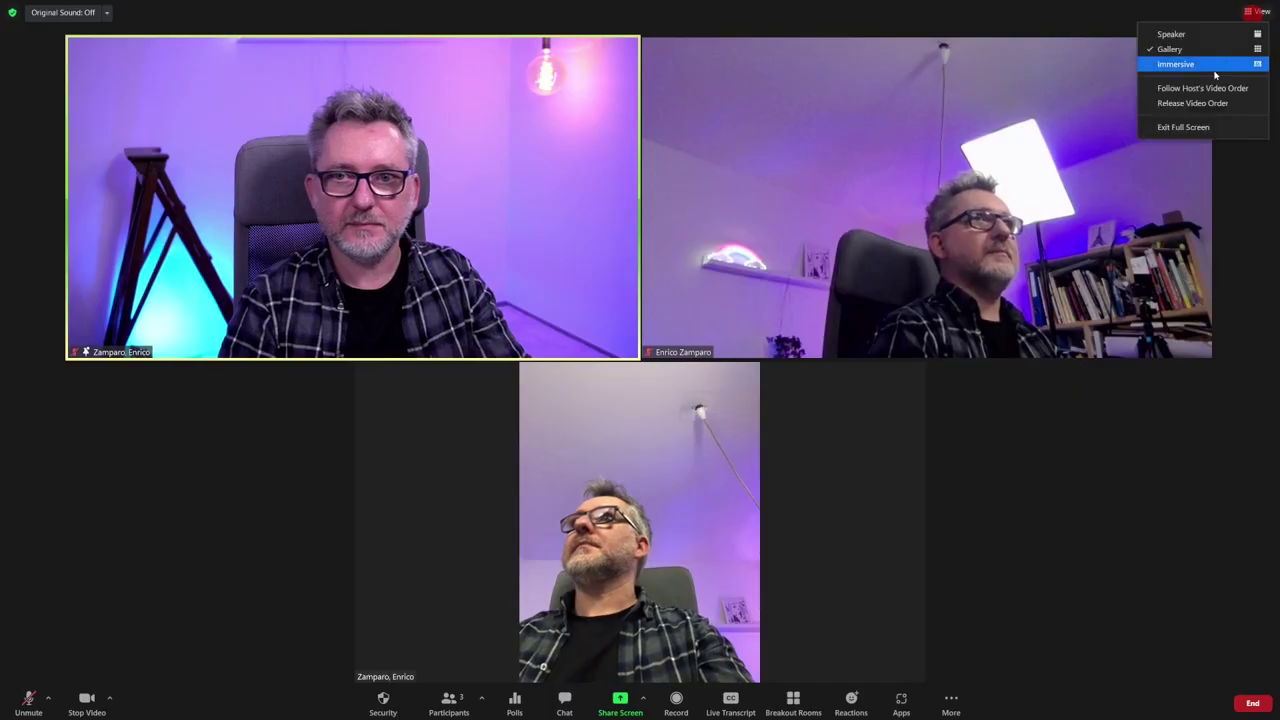
click(1200, 63)
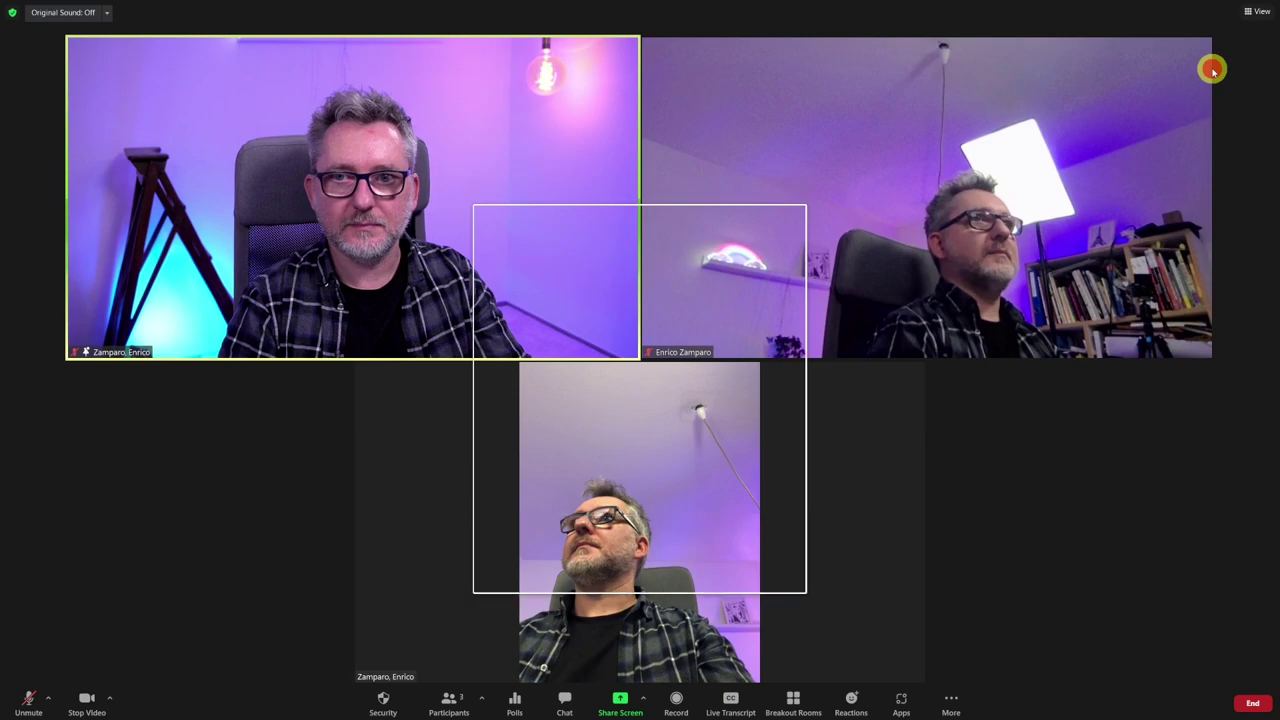
Step: Pick the Classroom scene in the Choose Immersive View dialog
click(766, 569)
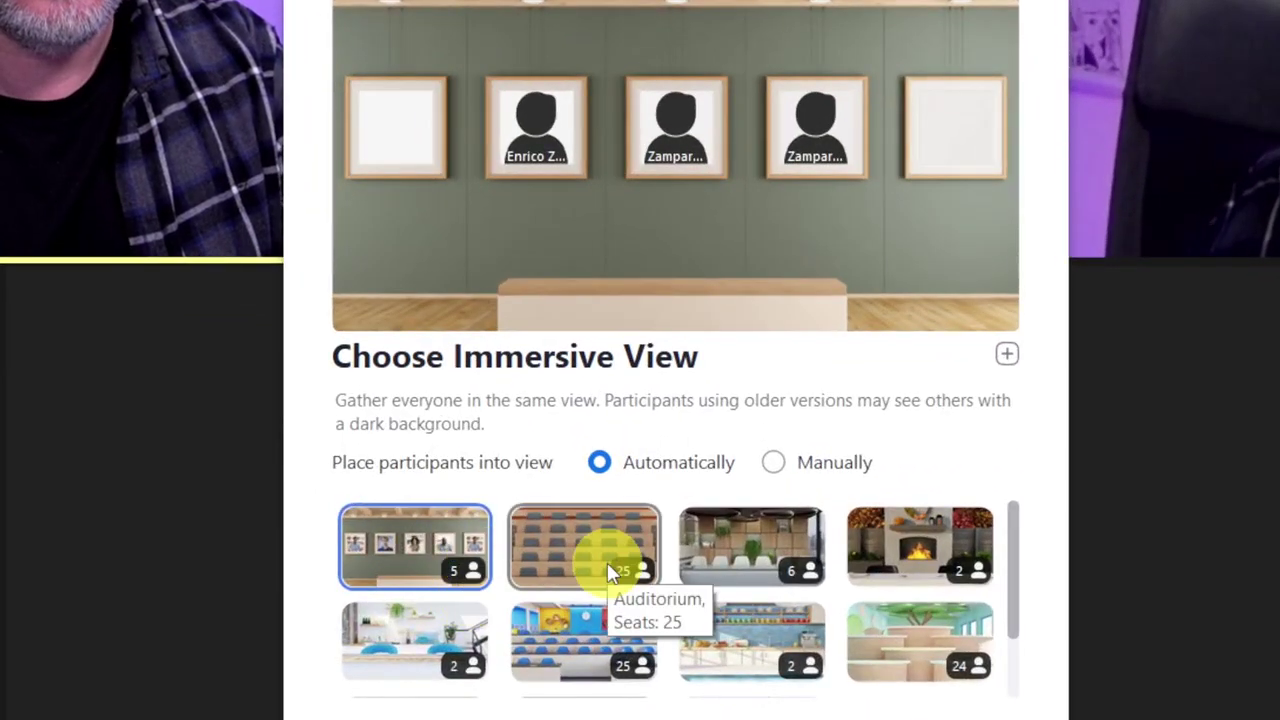
scroll(958, 690, down, 2)
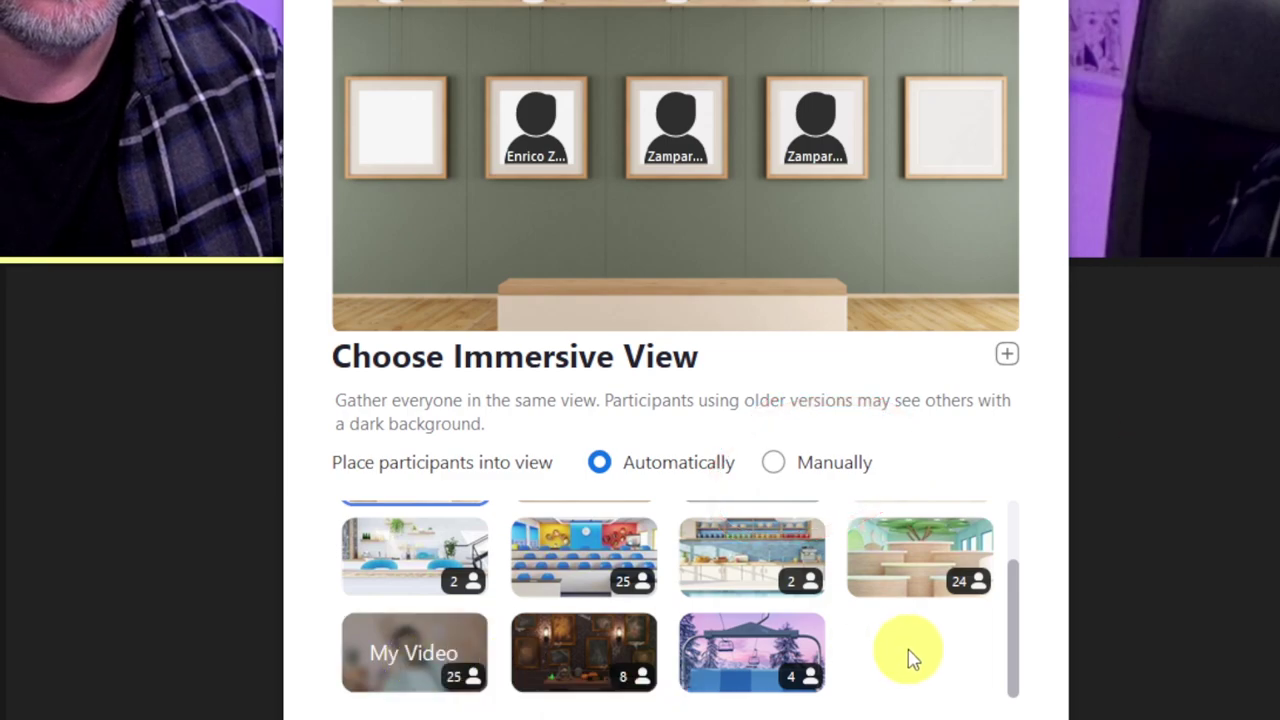
scroll(733, 648, up, 2)
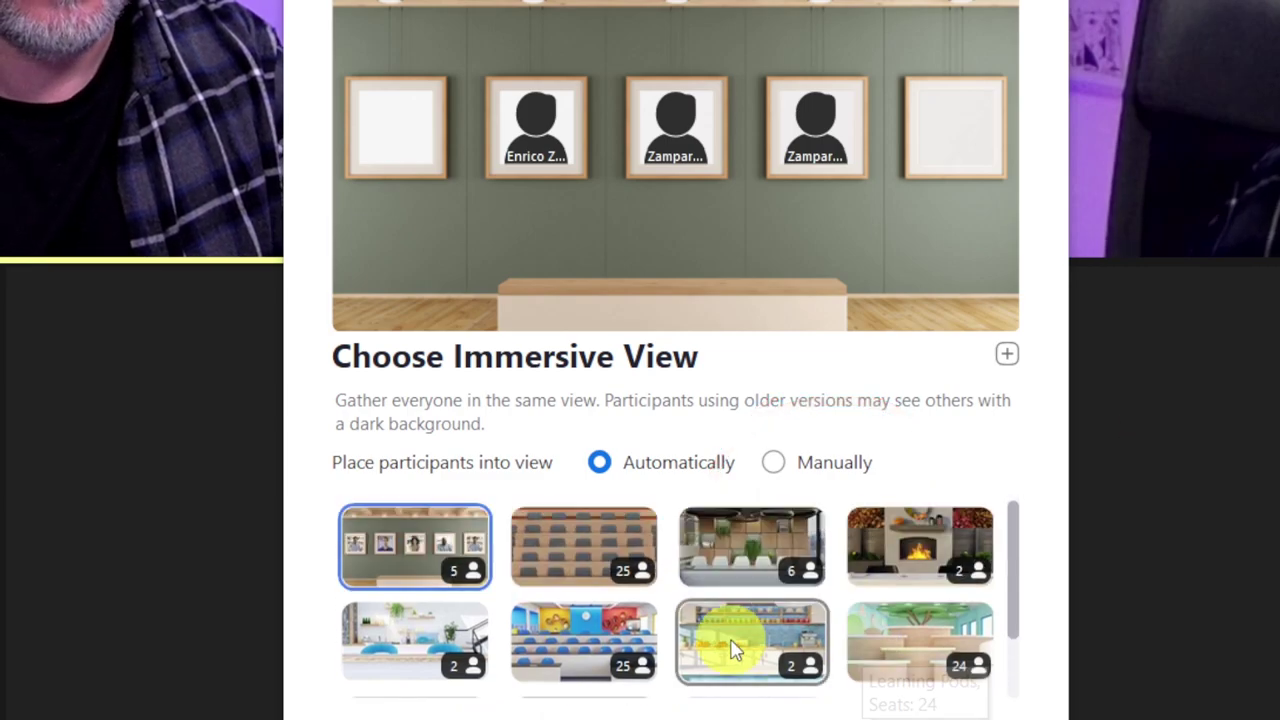
click(600, 637)
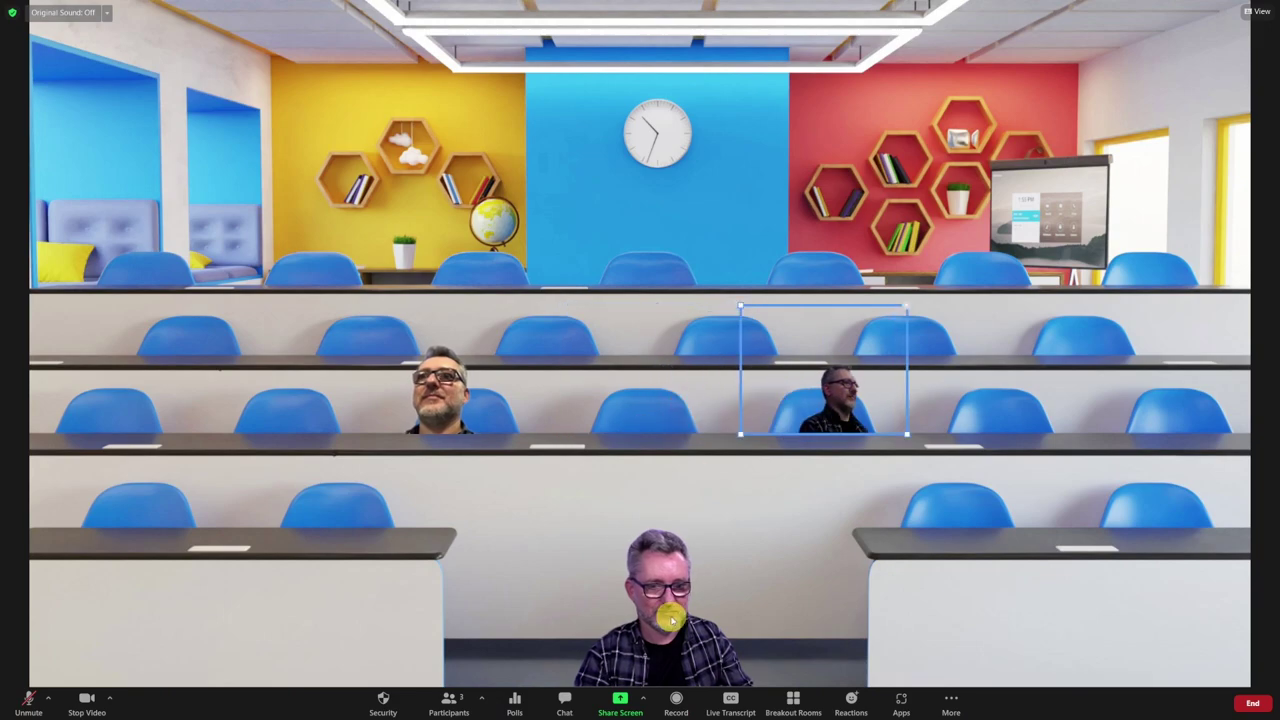
Step: Seat the presenter in the classroom's middle row, then apply the picture-frame gallery scene
drag(672, 619, 645, 383)
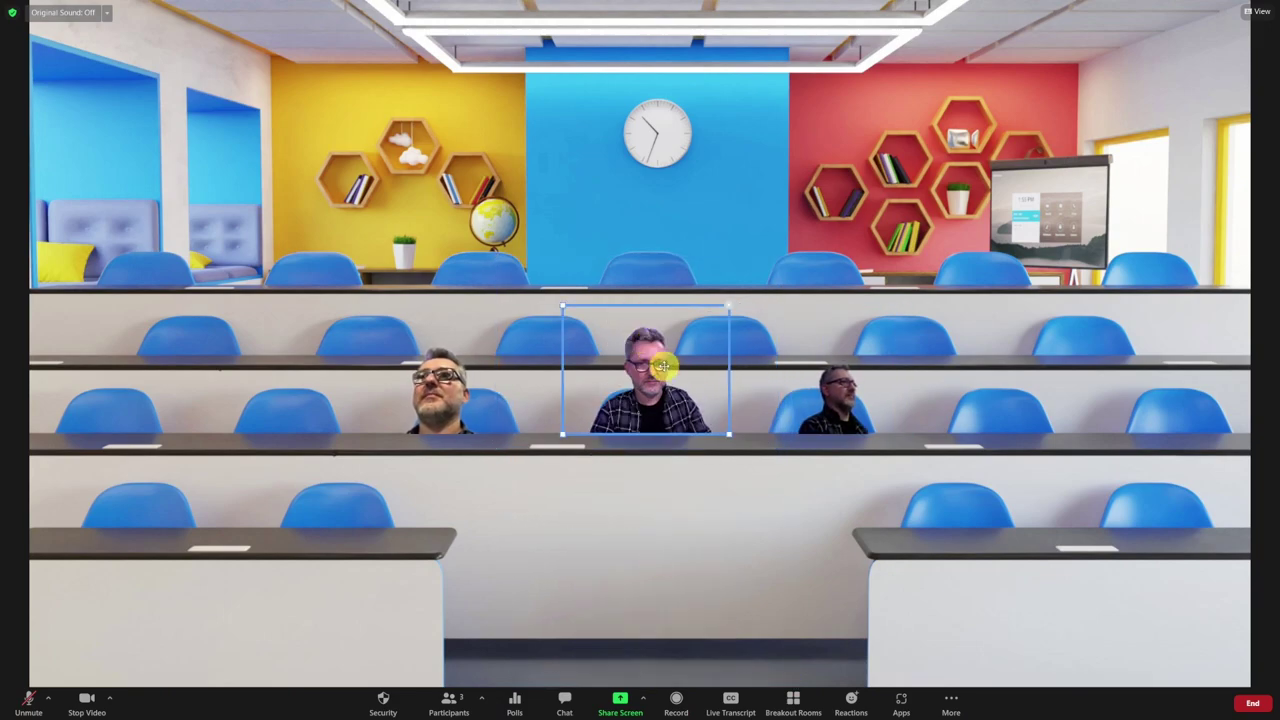
click(1258, 11)
click(1177, 63)
click(528, 483)
click(767, 569)
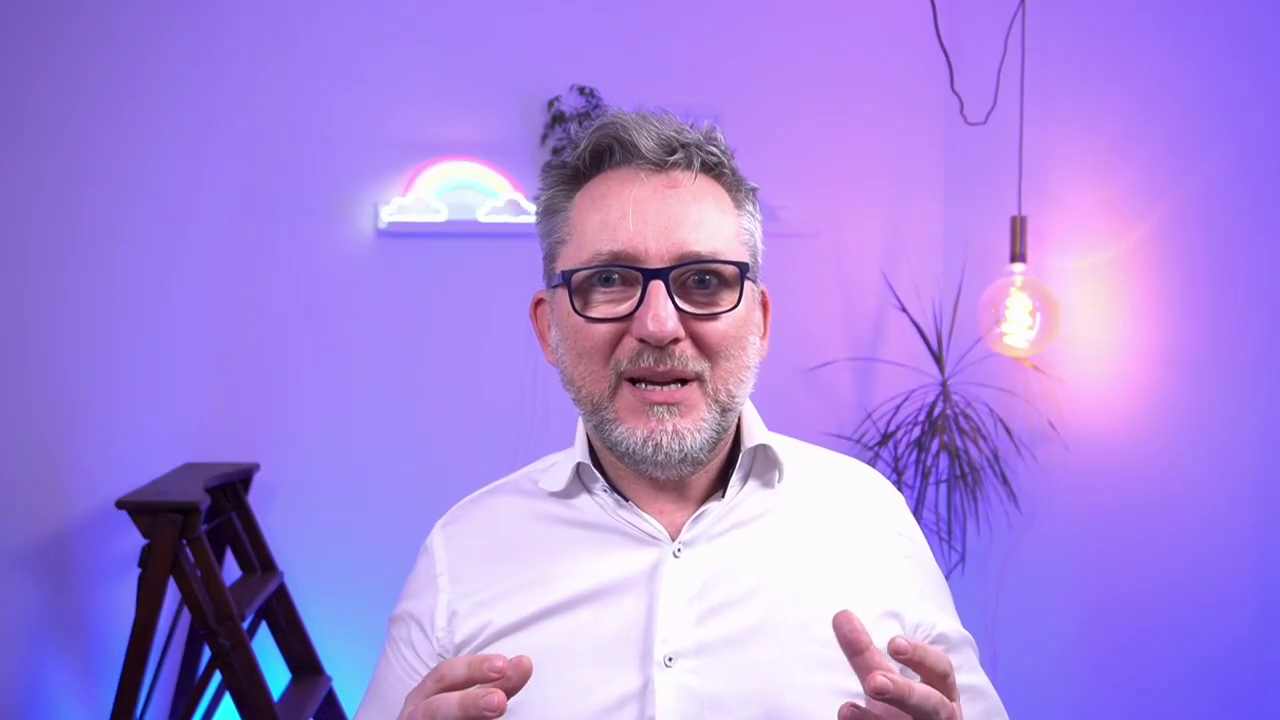